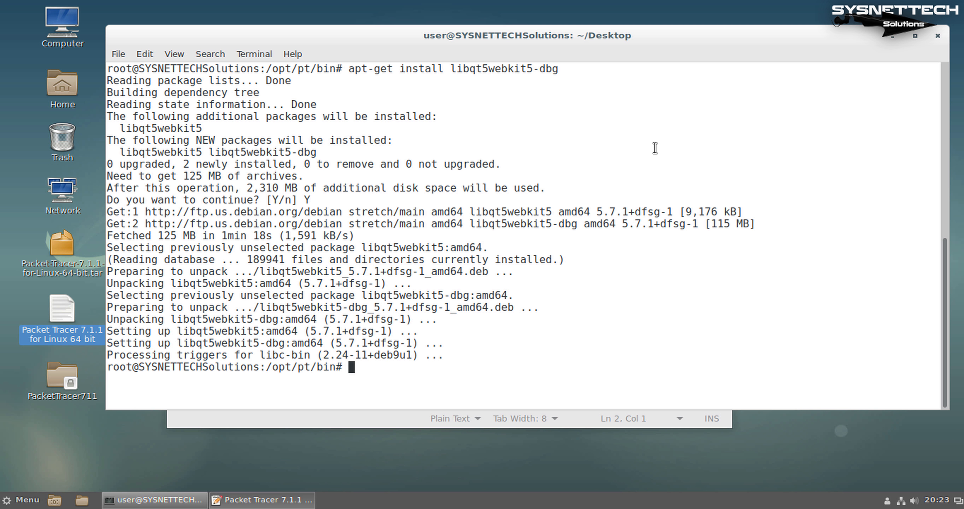
Clear the terminal and rerun ./PacketTracer7, which reports libQt5Script.so.5 is missing
text(clear)
key(Return)
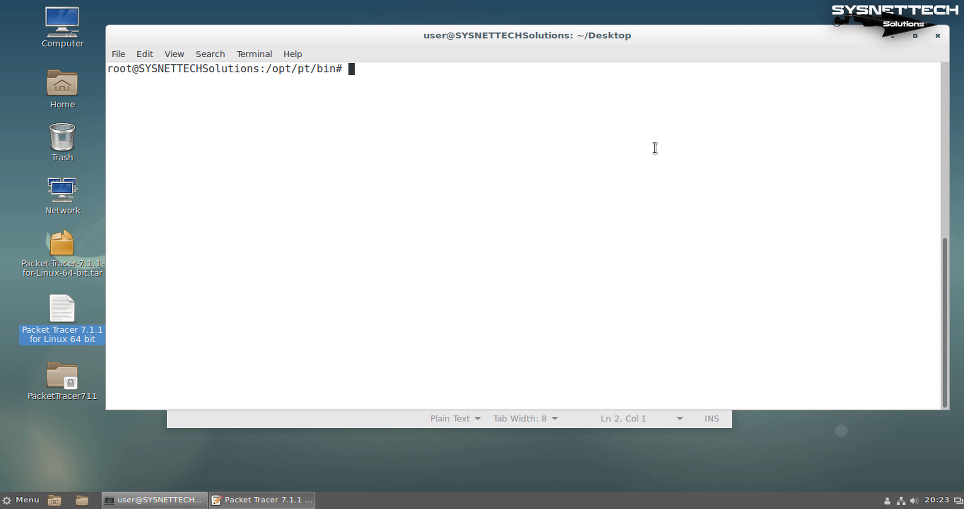
key(Up)
key(Up)
key(Down)
key(Up)
key(Up)
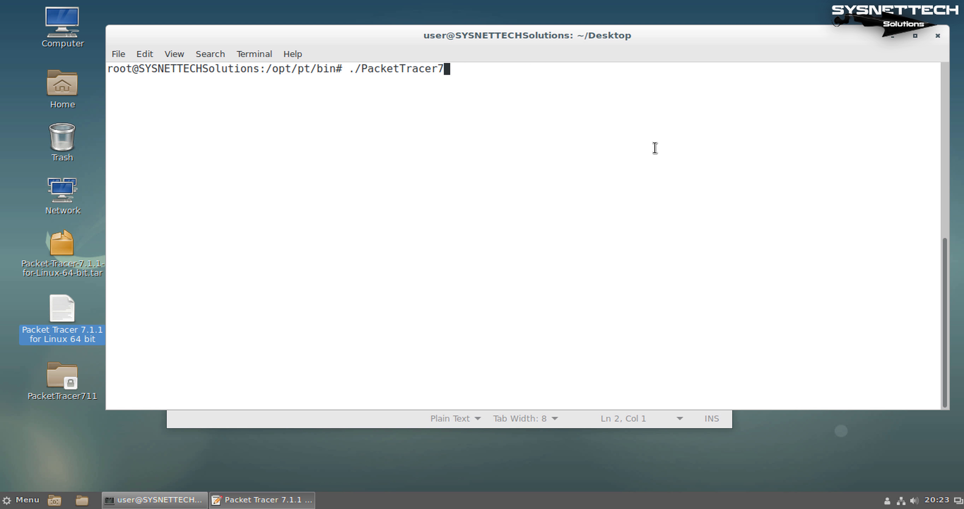
key(Return)
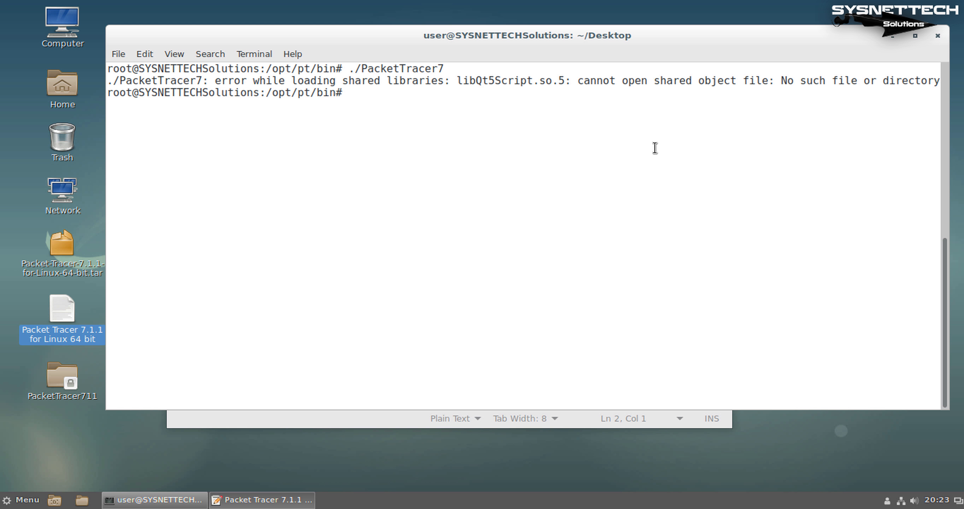
double_click(480, 81)
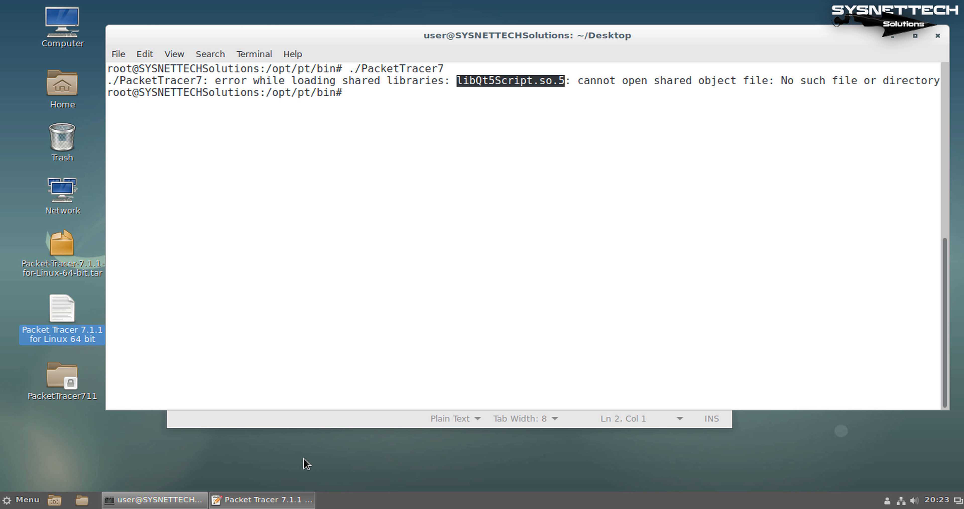
Run 'apt-get install libqt5script5', taken from the notes file, in the terminal
click(305, 500)
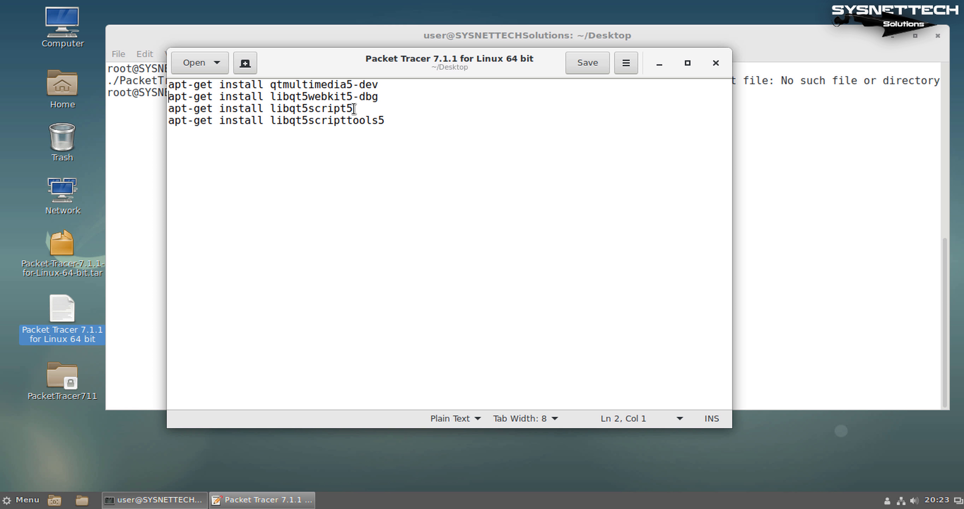
drag(353, 108, 164, 109)
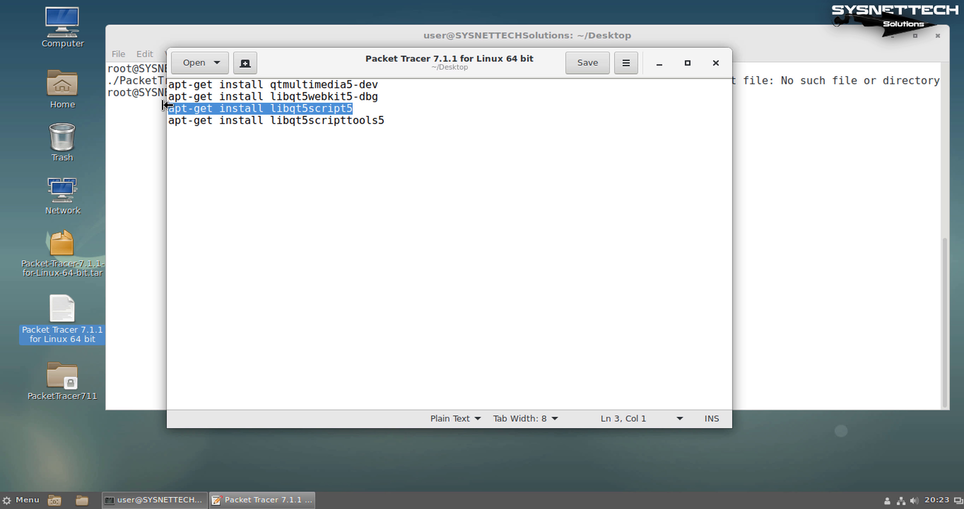
right_click(206, 110)
click(259, 167)
click(389, 33)
right_click(411, 107)
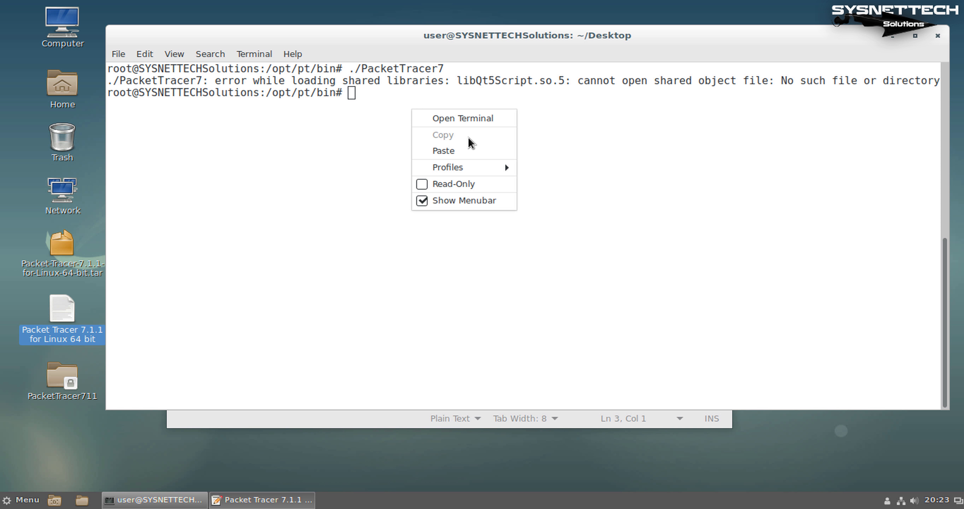
click(469, 150)
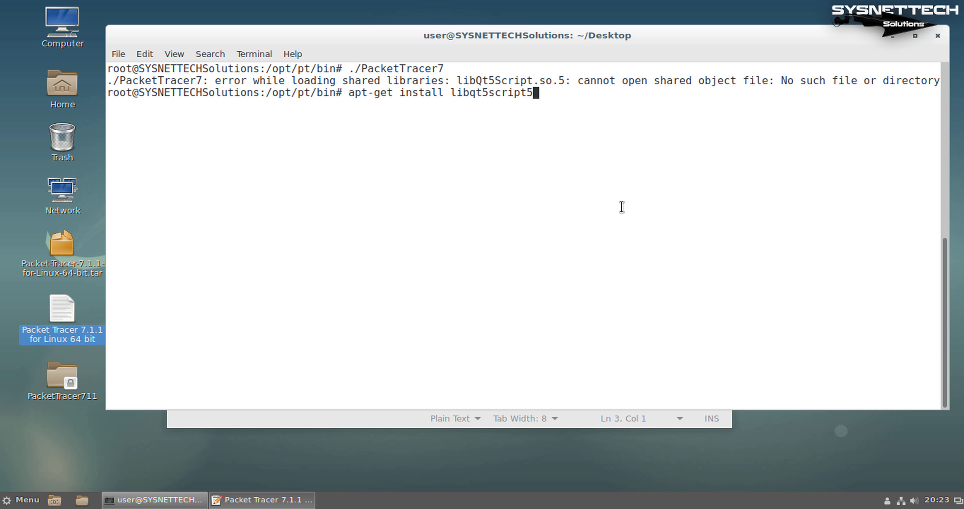
key(Return)
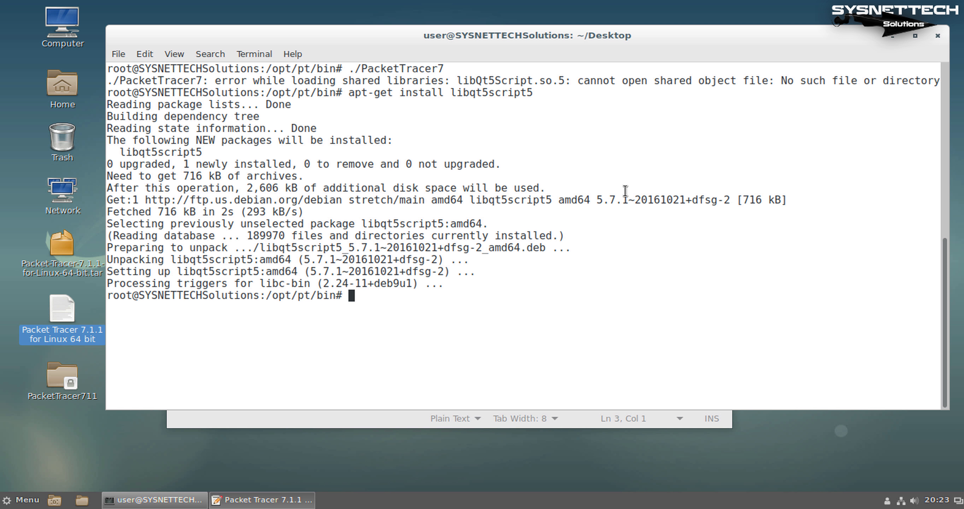
Clear the terminal and rerun ./PacketTracer7, which now reports libQt5ScriptTools.so.5 missing
text(clear)
key(Return)
key(Up)
key(Up)
key(Up)
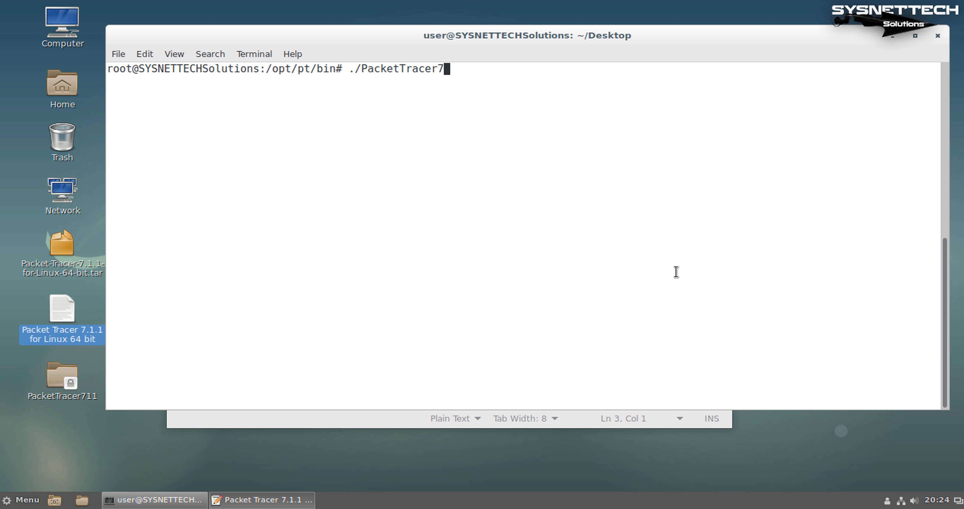
key(Down)
key(Down)
key(Up)
key(Return)
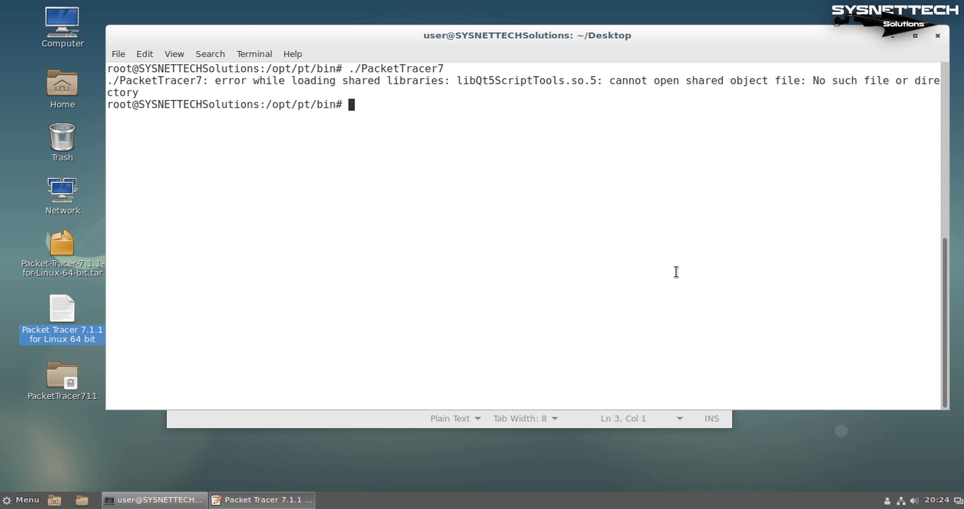
double_click(498, 80)
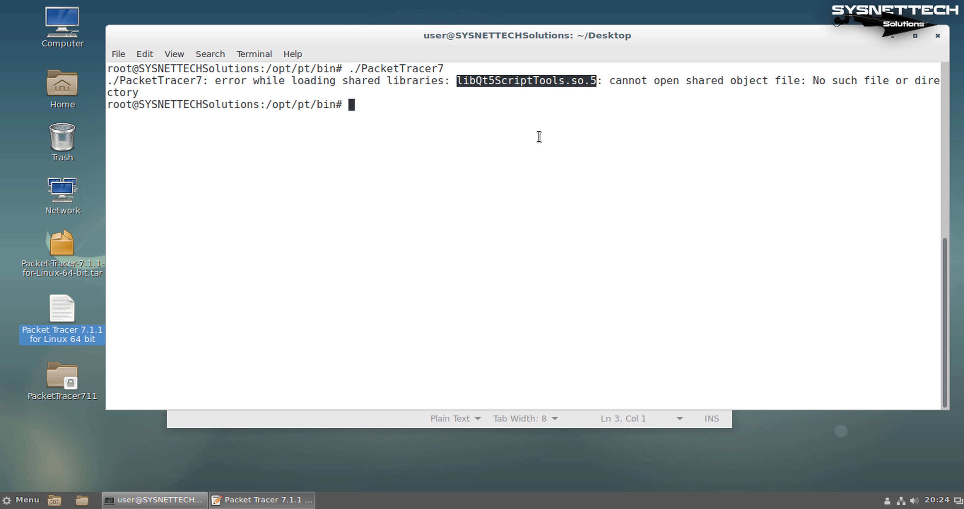
click(536, 144)
Run 'apt-get install libqt5scripttools5', taken from the notes file, in the cleared terminal
text(clear)
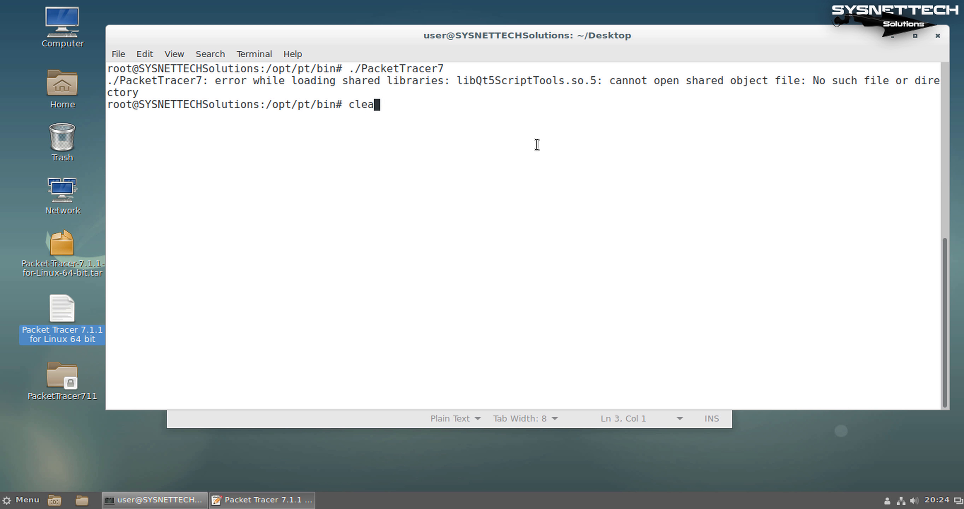
key(Return)
click(364, 425)
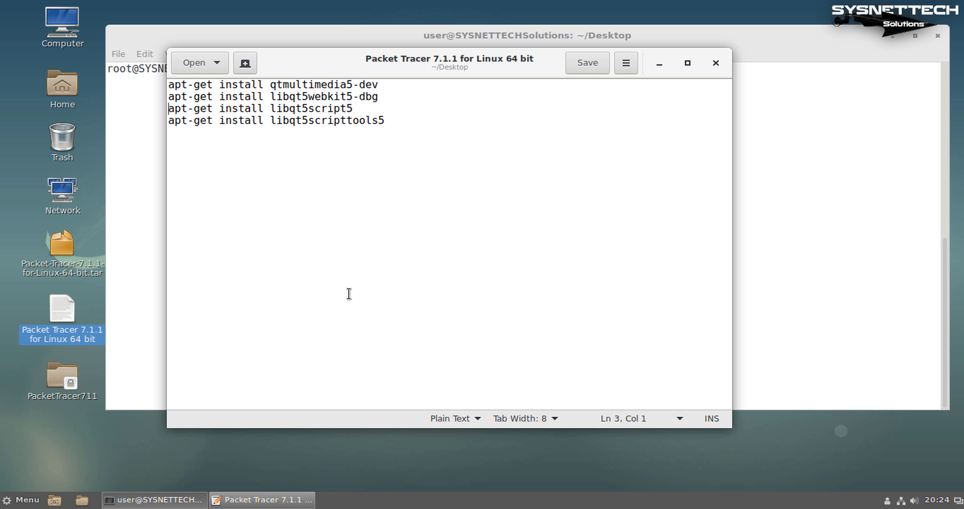
drag(386, 121, 365, 121)
drag(281, 120, 170, 122)
right_click(186, 124)
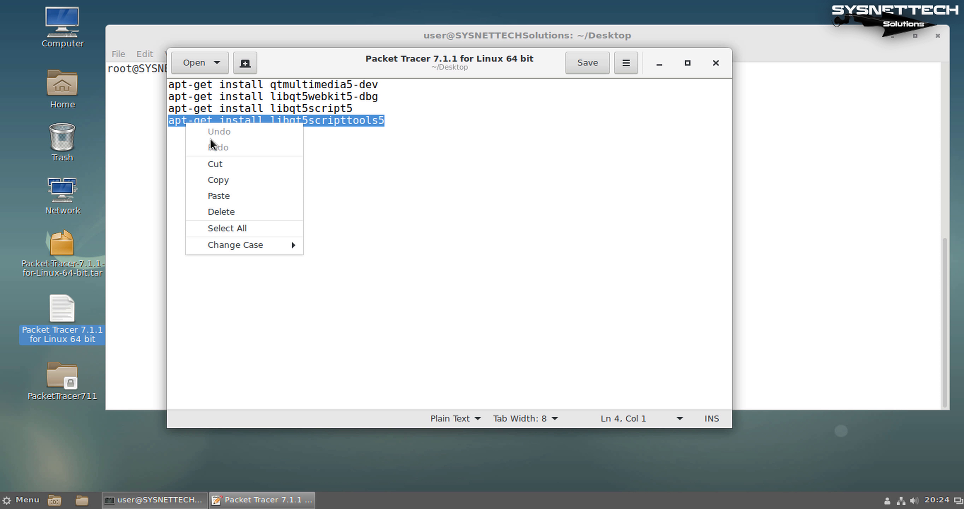
click(221, 180)
click(642, 38)
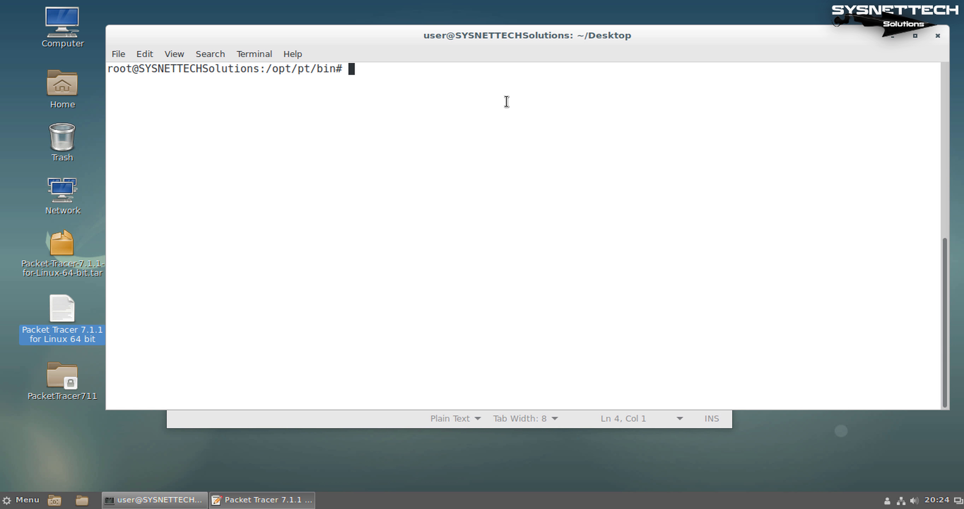
right_click(493, 100)
click(543, 139)
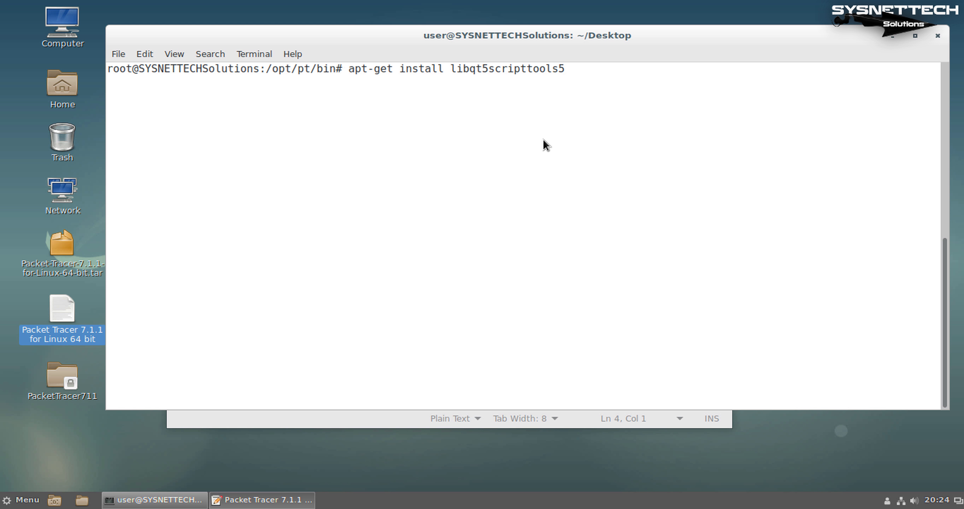
key(Return)
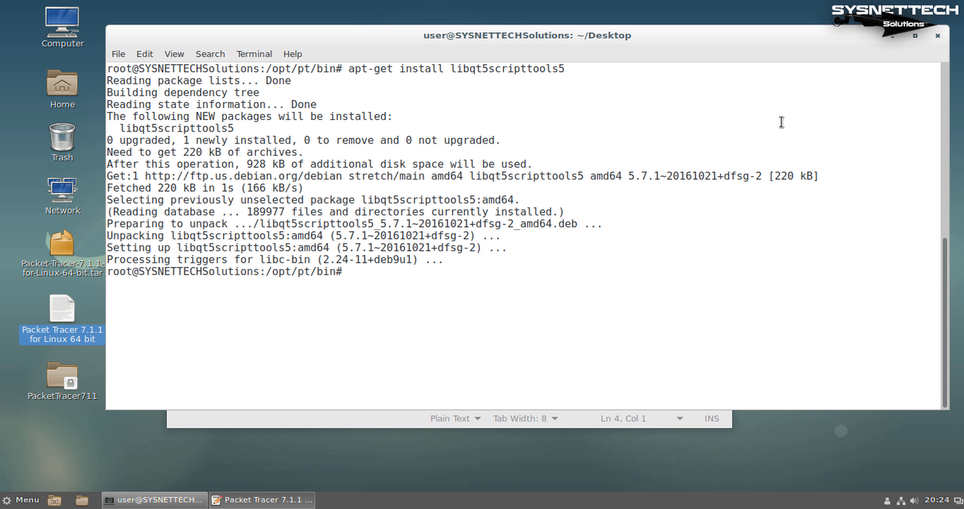
Clear the terminal, relaunch ./PacketTracer7 and acknowledge the first-run user folder notice
text(clear)
key(Return)
key(Up)
key(Up)
key(Up)
key(Up)
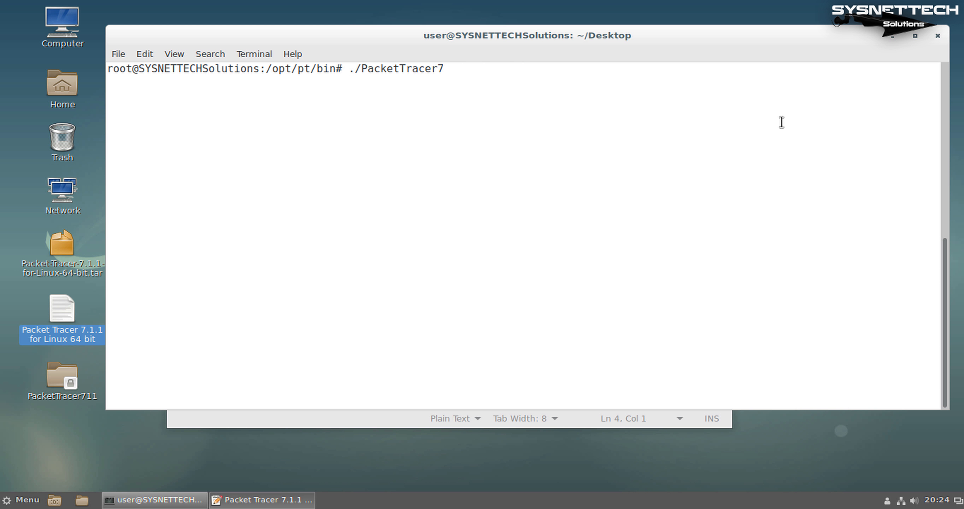
key(Return)
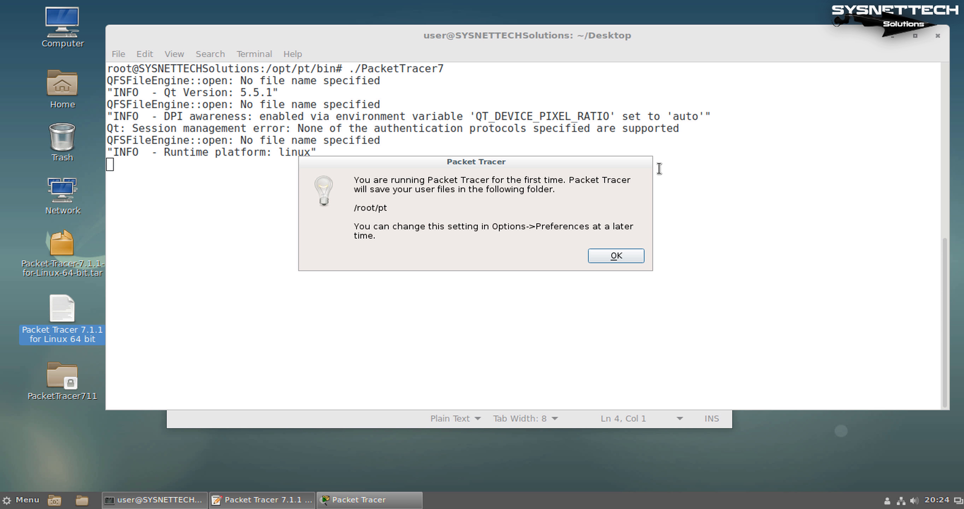
click(640, 257)
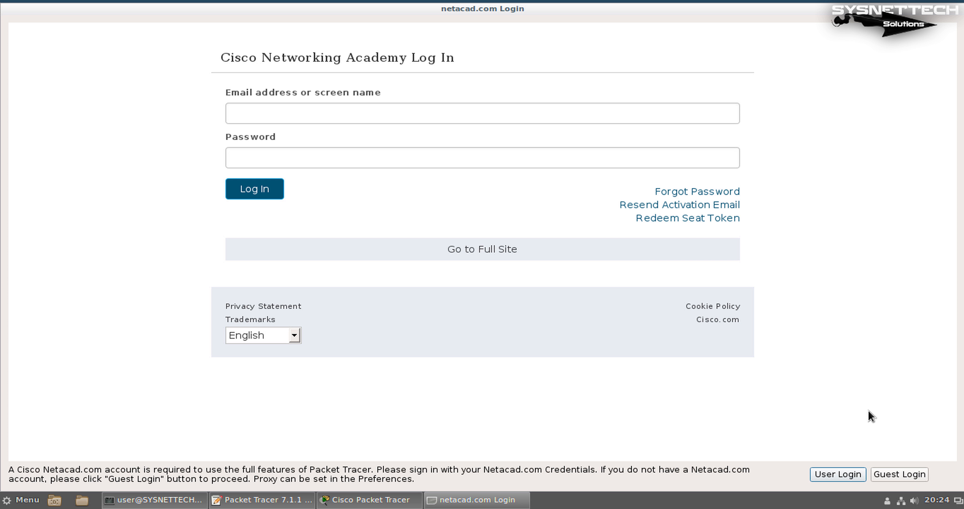
Choose Guest Login, close the Firefox course page, and confirm continuing as a guest
click(903, 473)
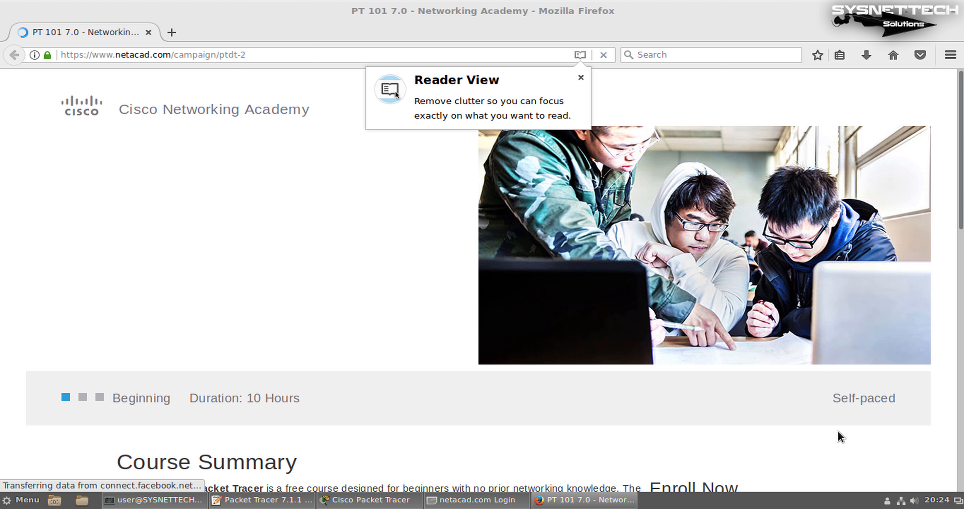
scroll(798, 376, down, 3)
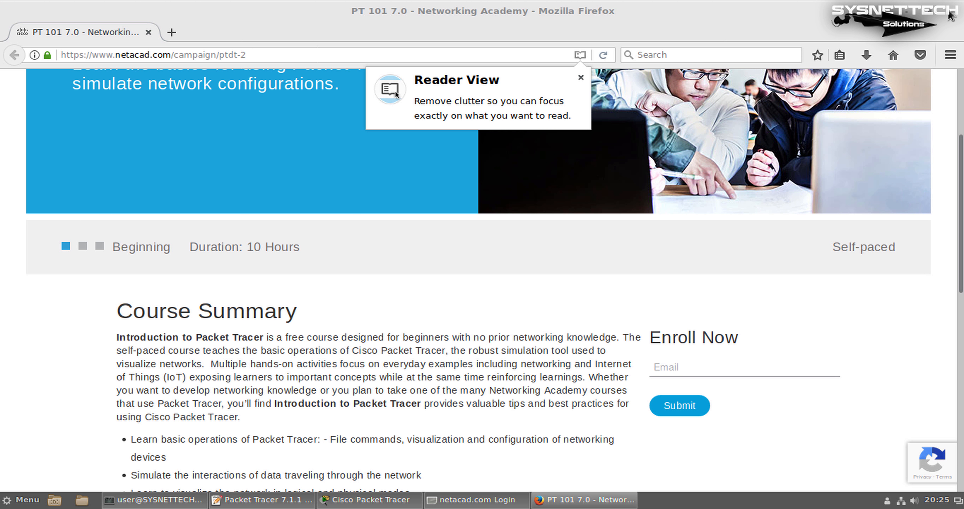
click(953, 15)
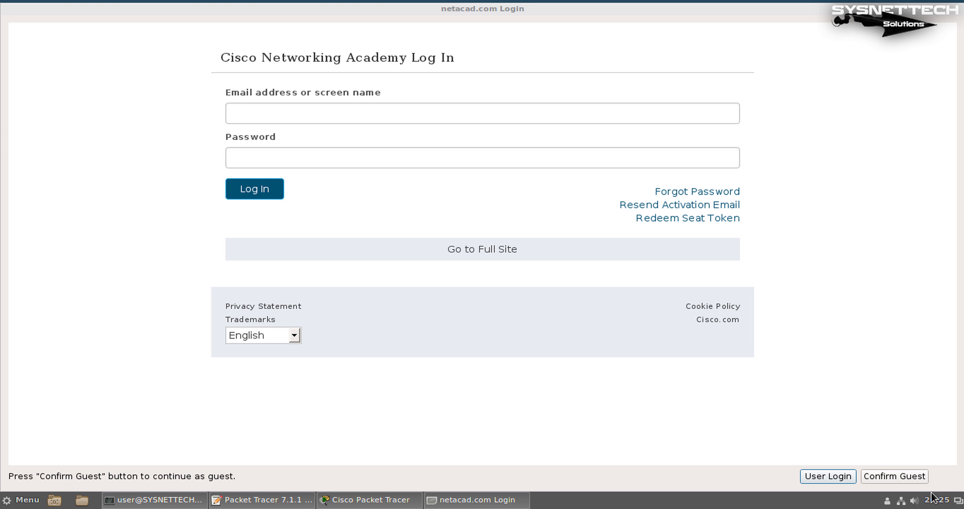
click(901, 482)
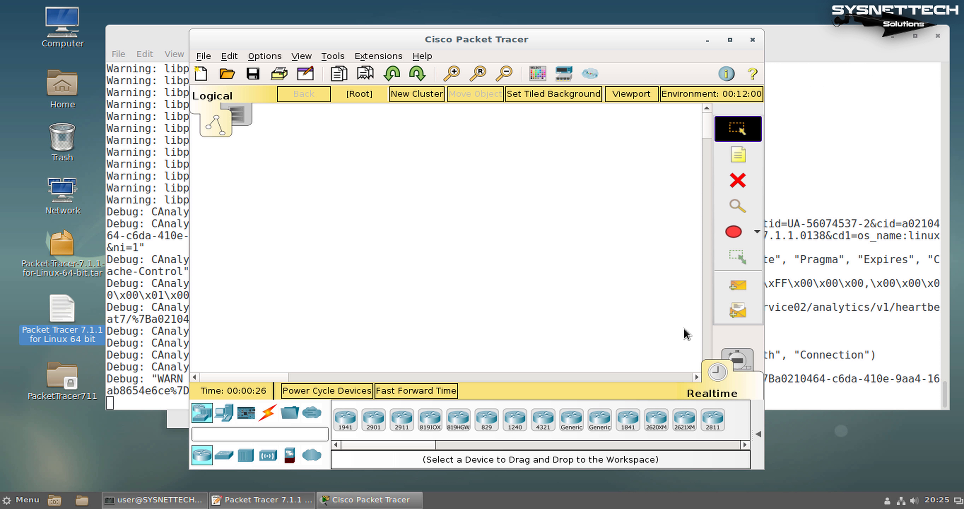
Minimize the terminal, close the notes file, and maximize the Packet Tracer window
click(891, 37)
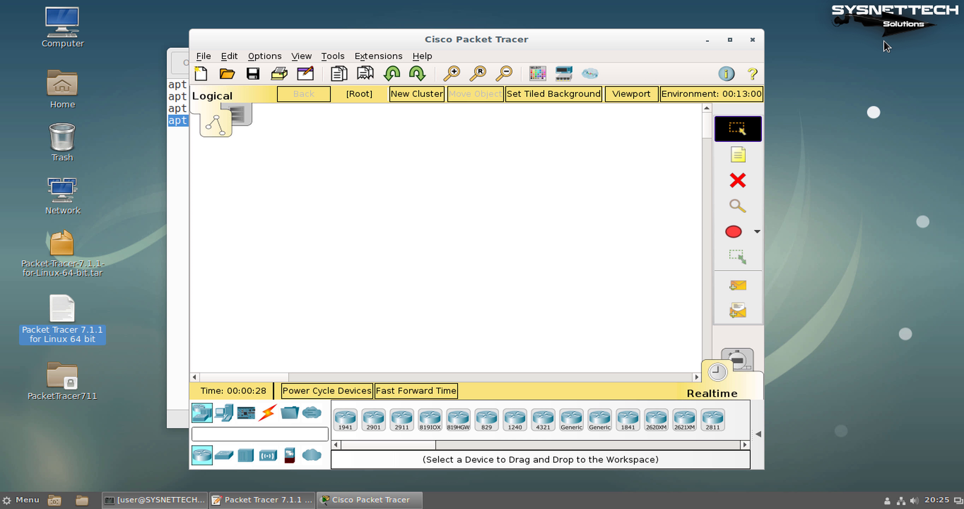
click(172, 188)
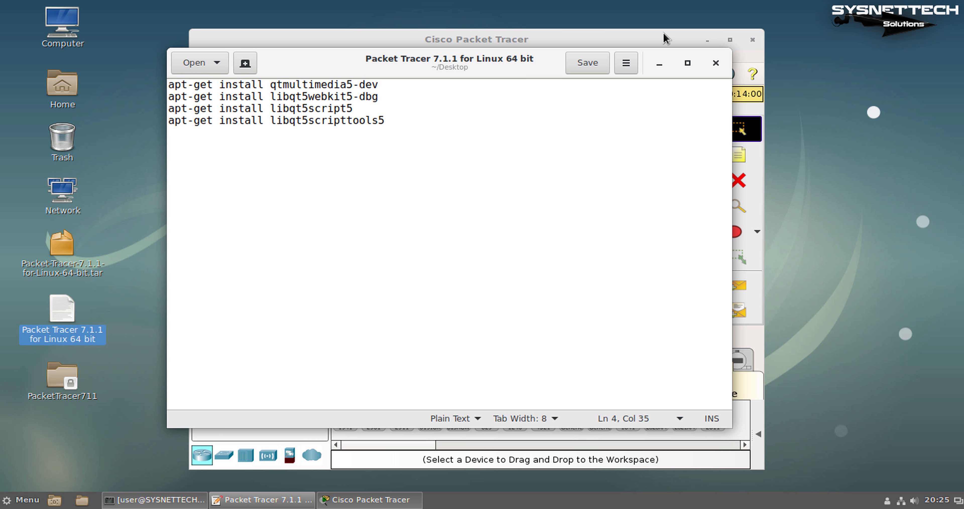
click(745, 62)
click(730, 39)
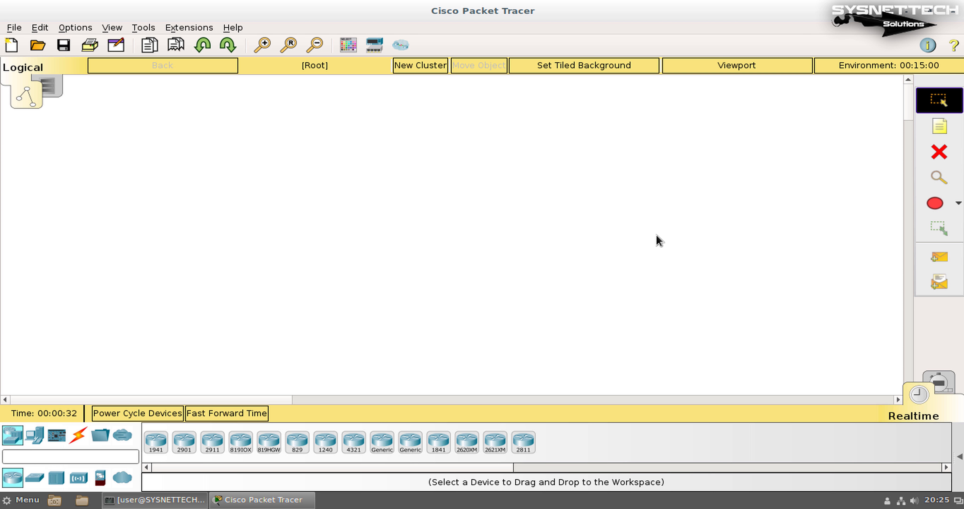
drag(642, 243, 292, 137)
Check the About box showing version 7.1.1.0138, close it, and restore the window size
click(230, 27)
click(249, 88)
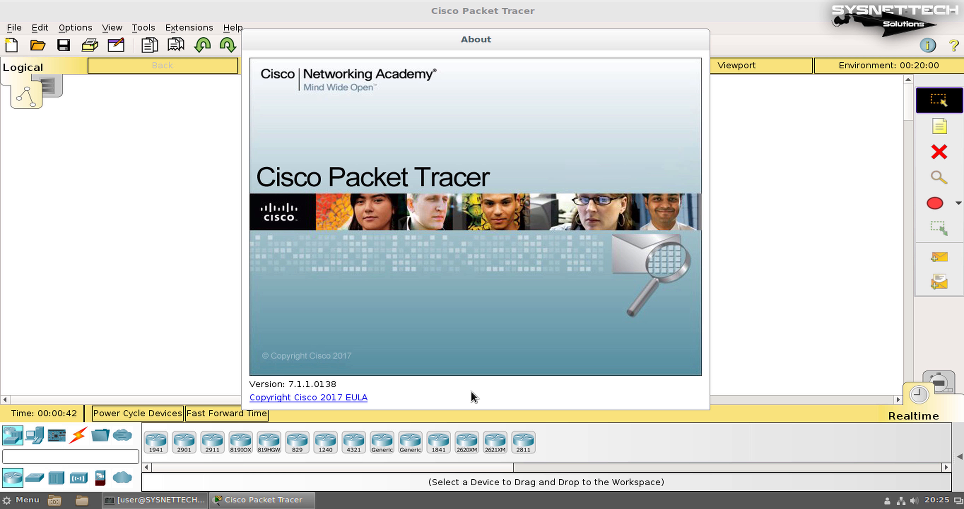
drag(669, 46, 615, 47)
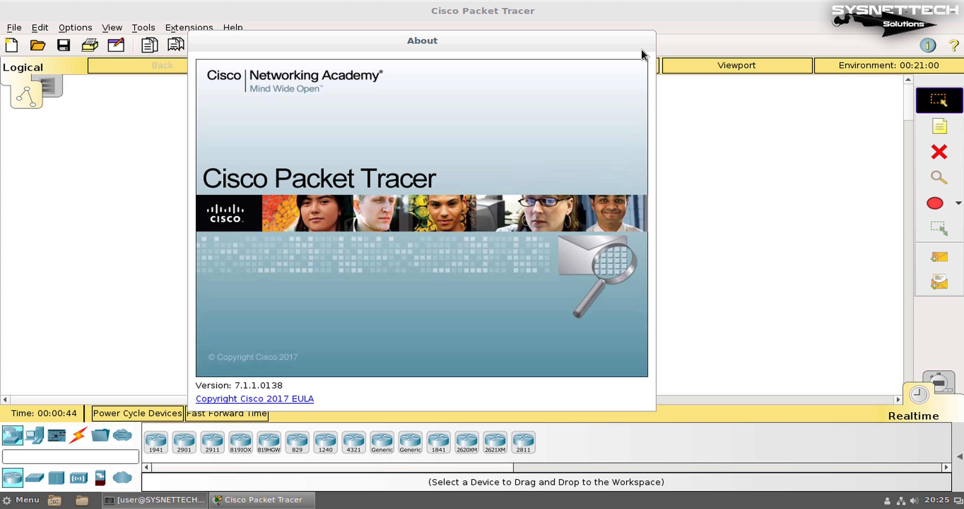
click(647, 40)
drag(616, 11, 580, 32)
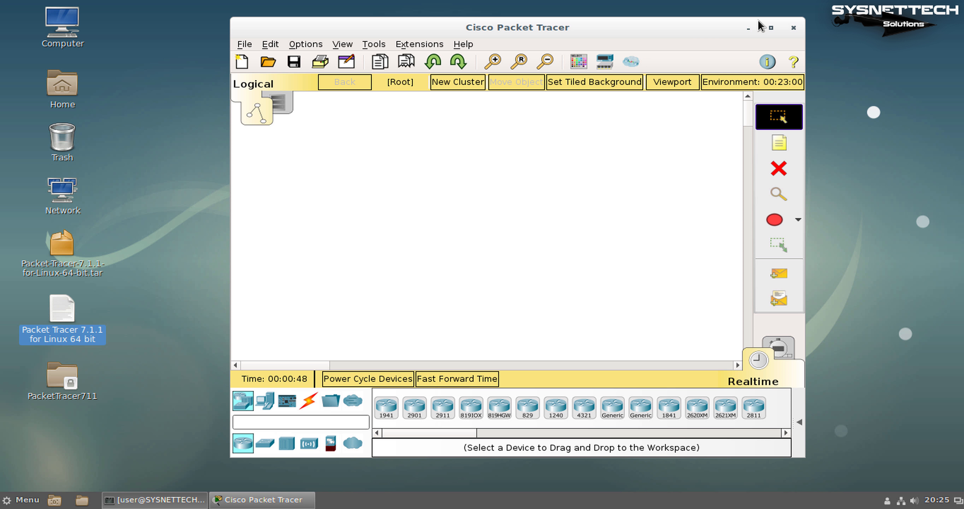
Close Packet Tracer, then close the terminal along with its running process
click(792, 33)
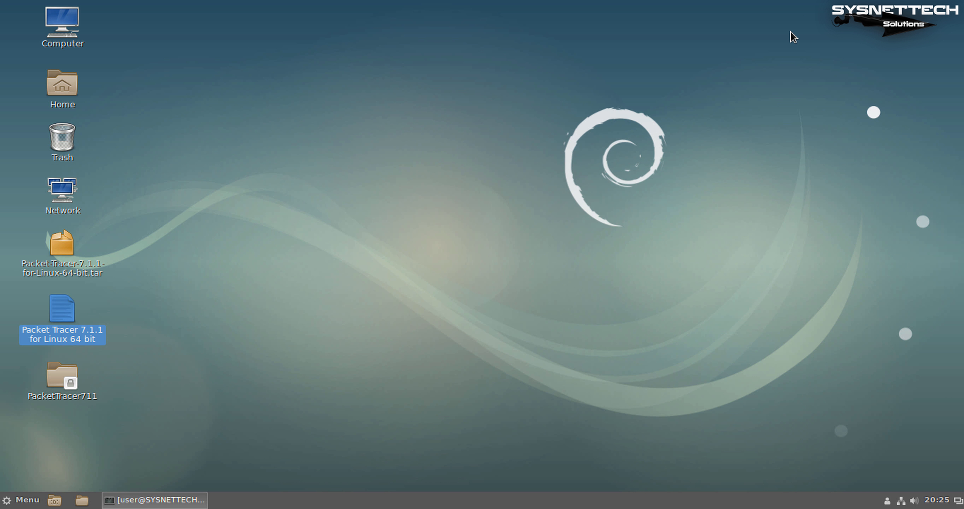
click(495, 269)
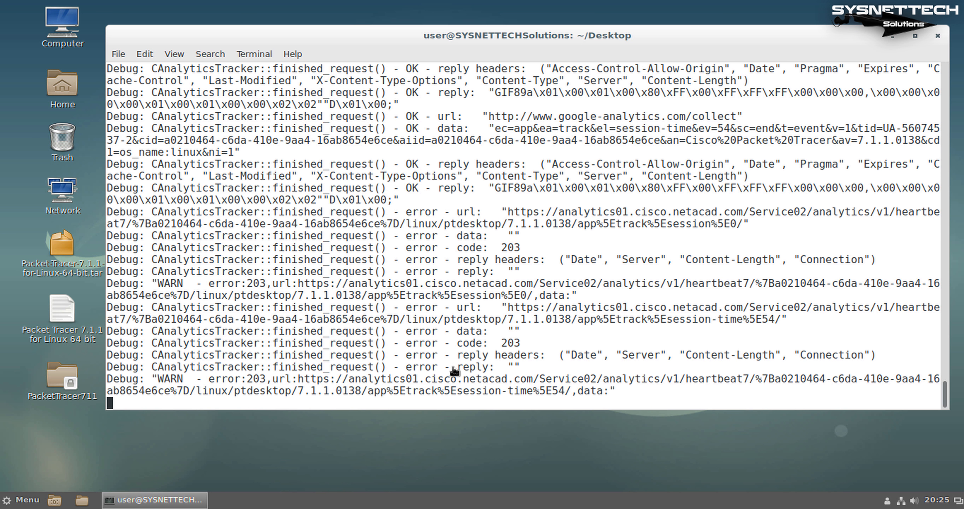
click(203, 501)
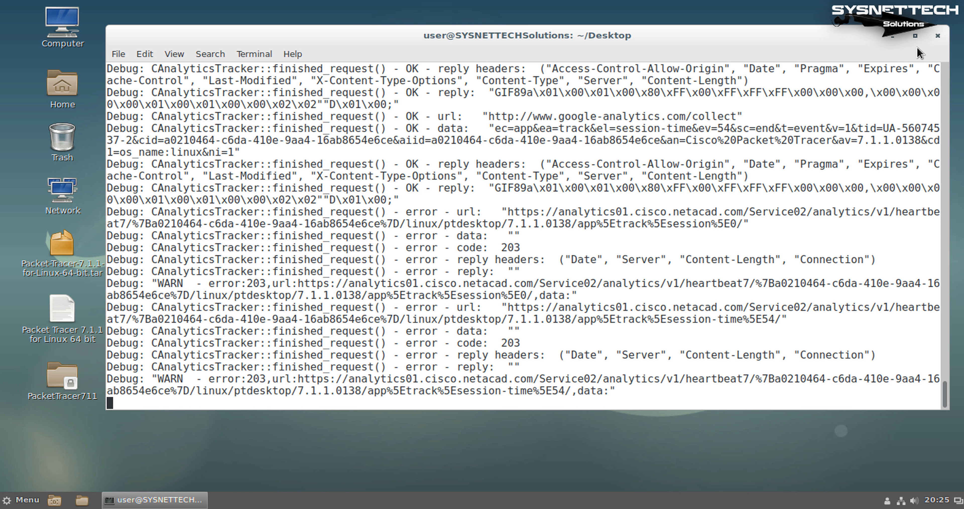
click(938, 35)
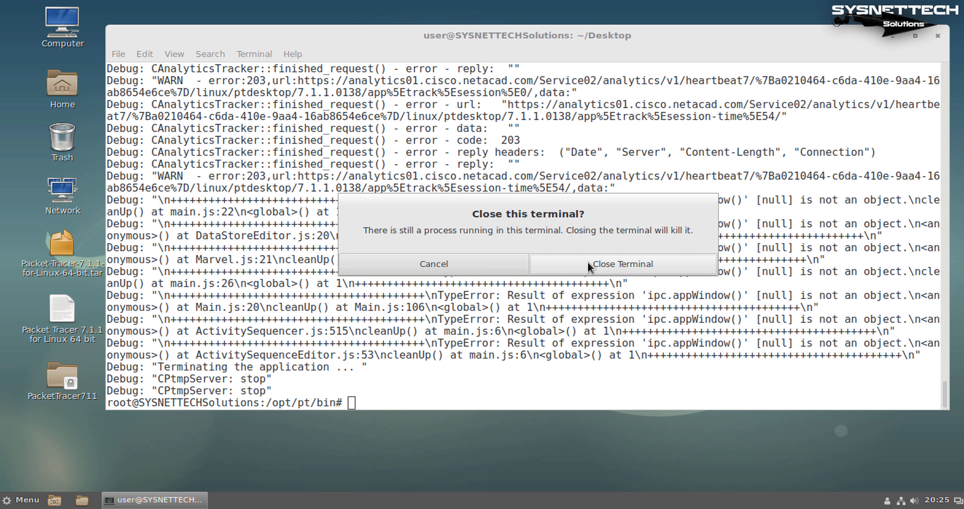
click(587, 261)
drag(612, 257, 379, 194)
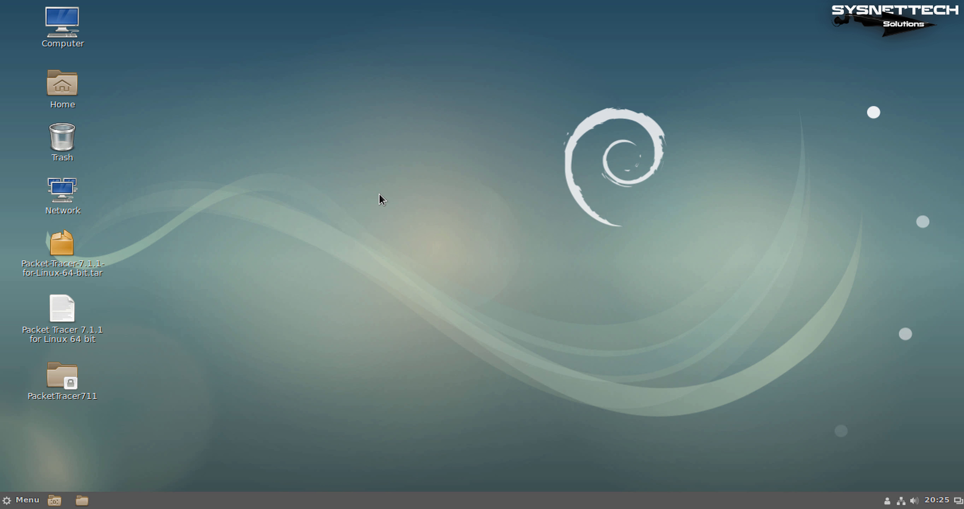
Search the application menu for 'packet', dismiss it, and open the Home folder
key(super)
text(pa)
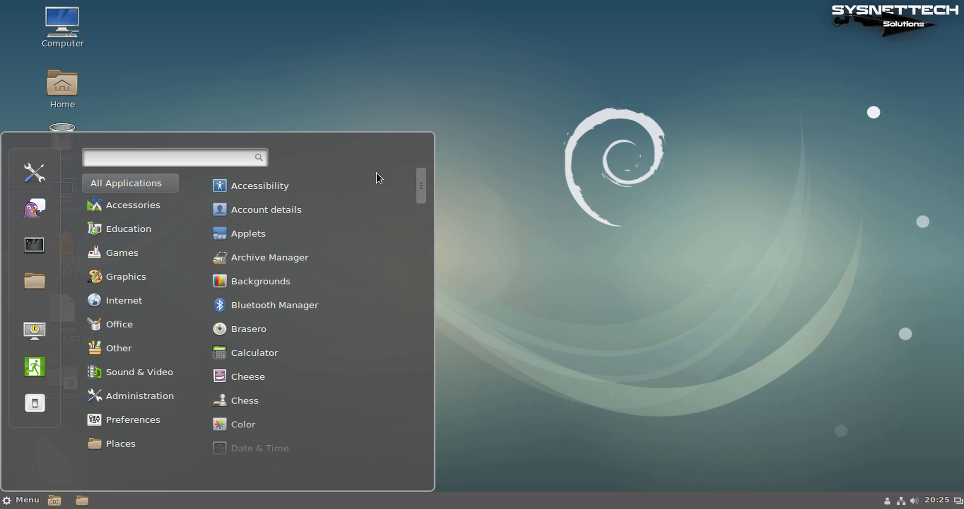
text(cket)
key(BackSpace)
key(BackSpace)
key(ctrl+a)
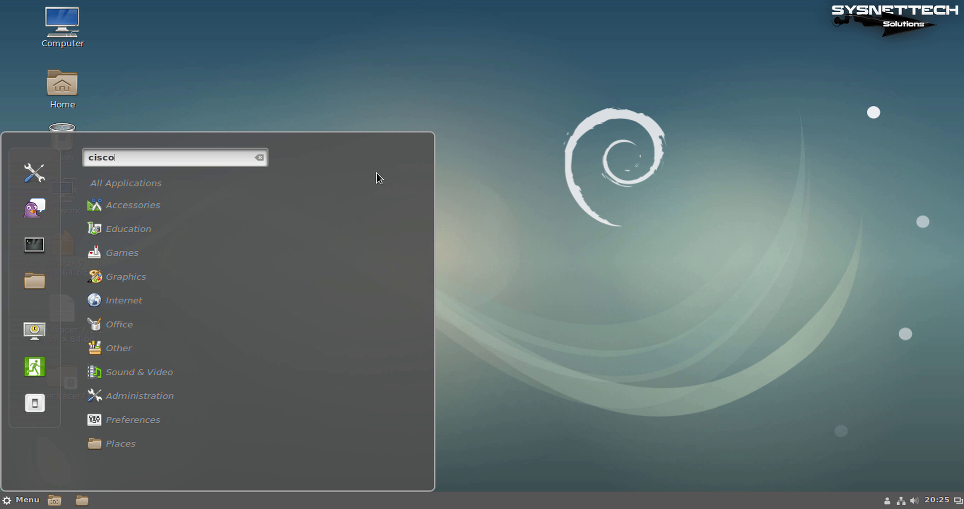
key(BackSpace)
key(BackSpace)
key(BackSpace)
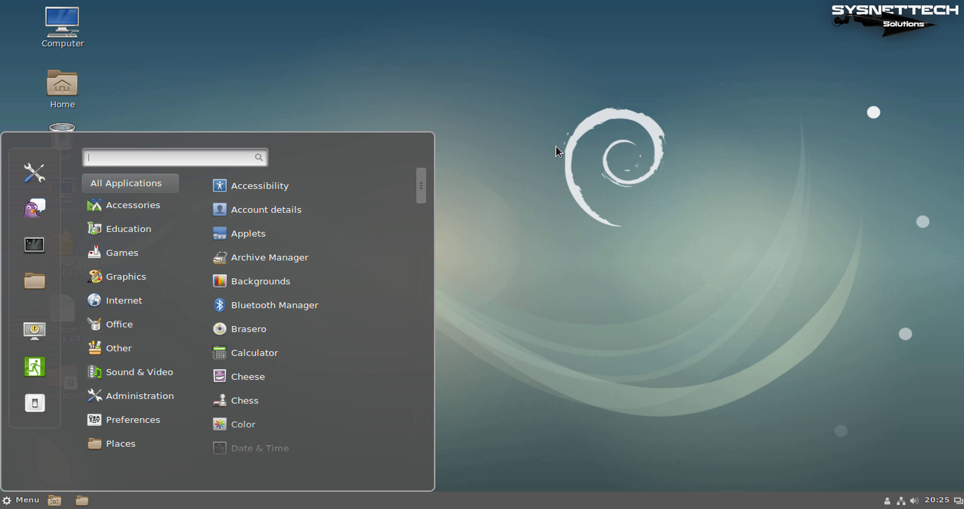
click(558, 151)
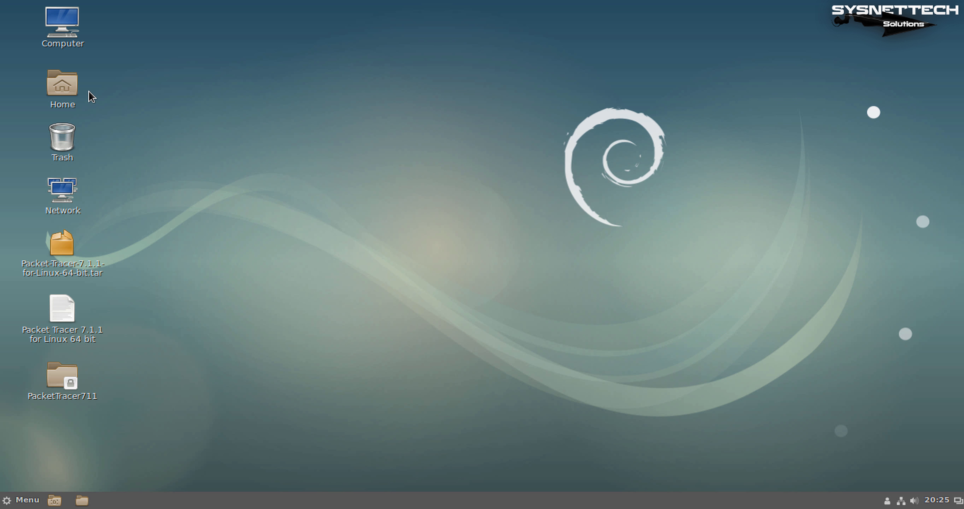
double_click(72, 86)
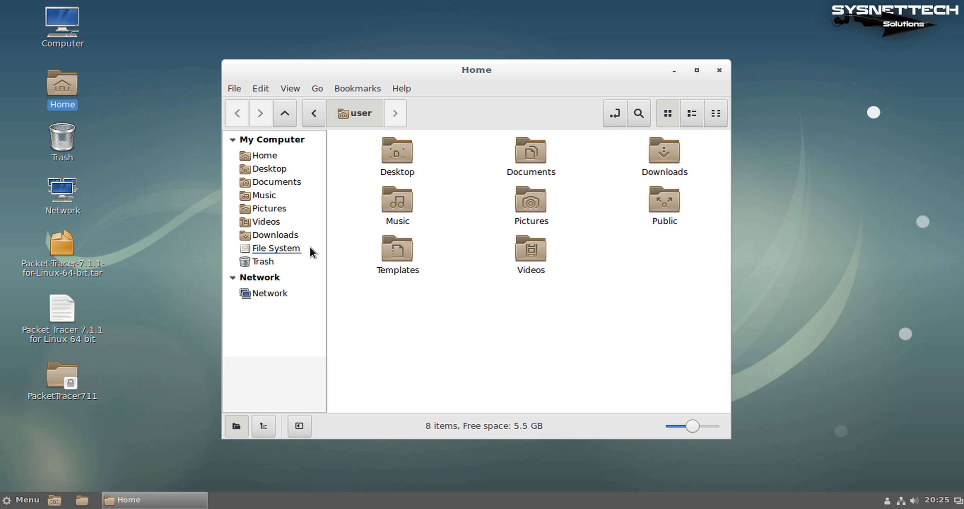
Browse from File System into opt, pt, then bin, and select Cisco-PacketTracer.desktop
click(283, 249)
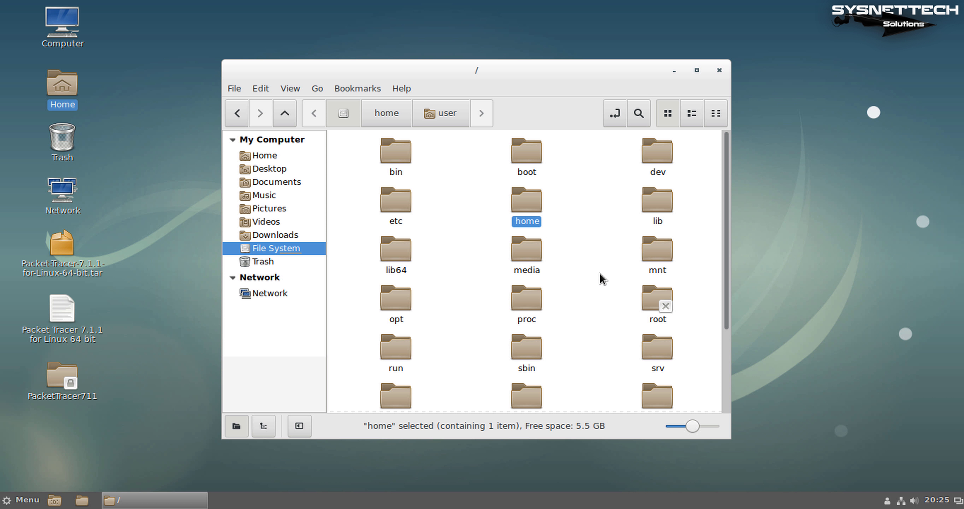
drag(729, 439, 927, 477)
drag(641, 62, 595, 19)
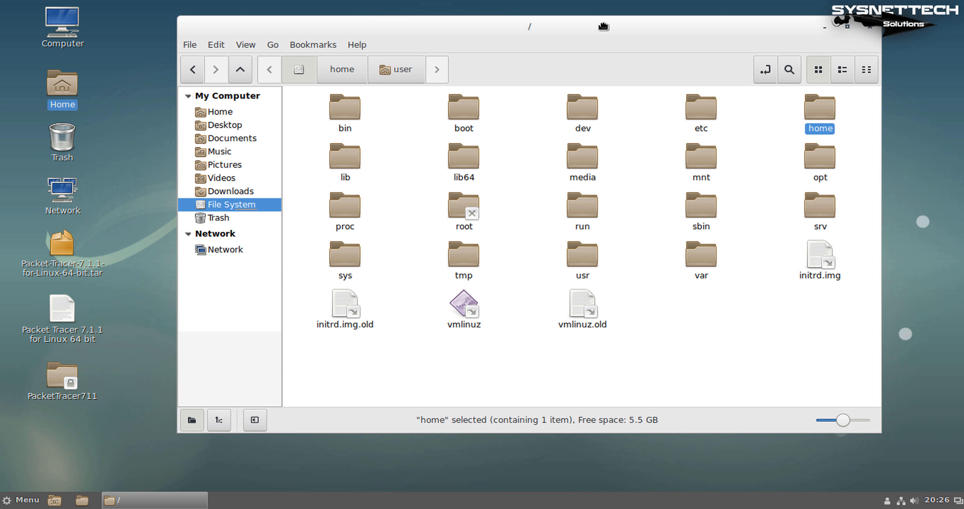
click(713, 325)
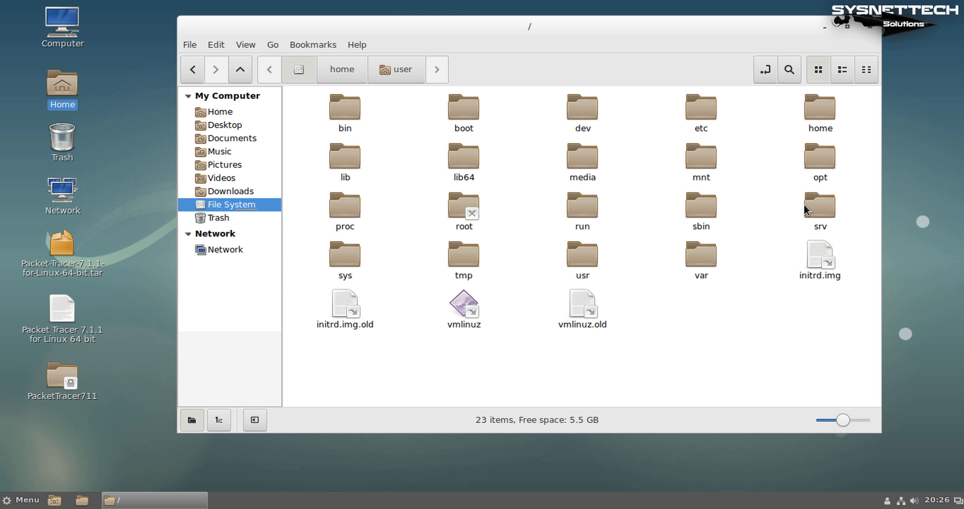
click(833, 163)
double_click(833, 162)
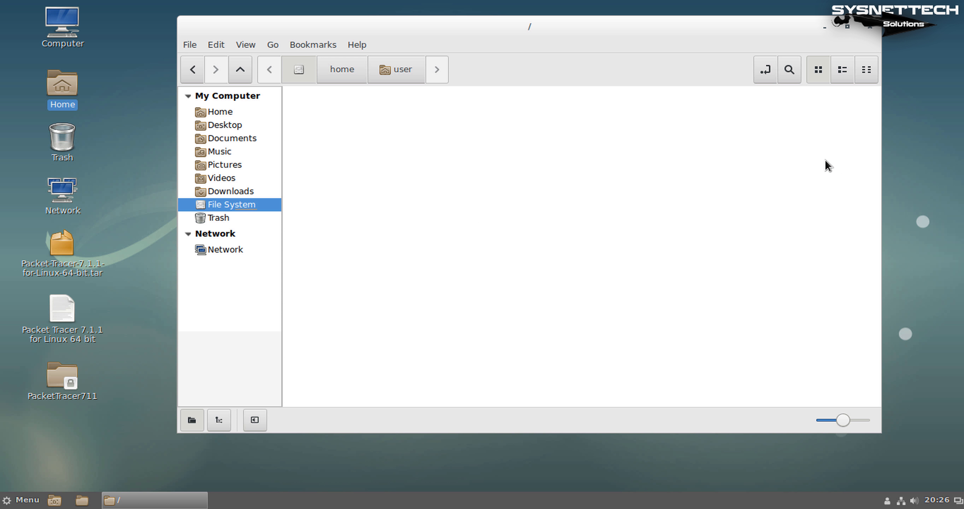
double_click(354, 115)
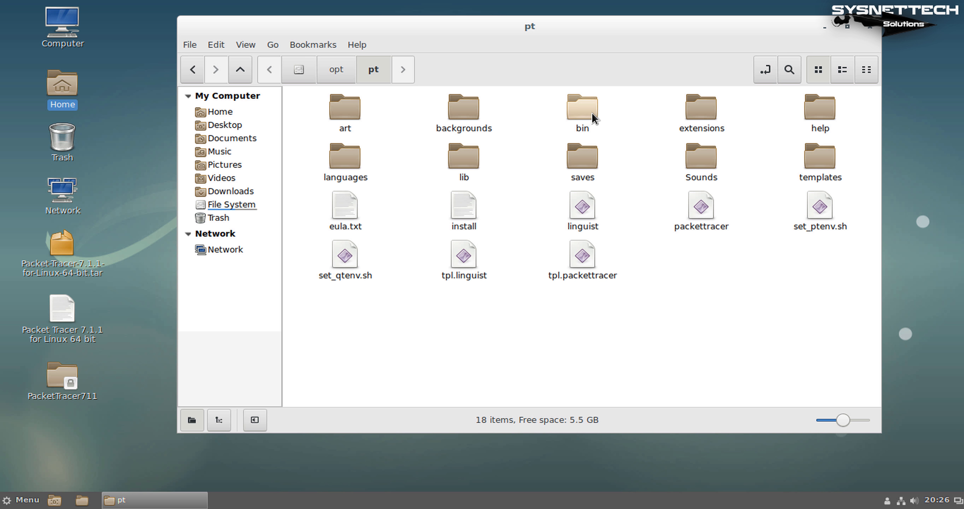
double_click(590, 121)
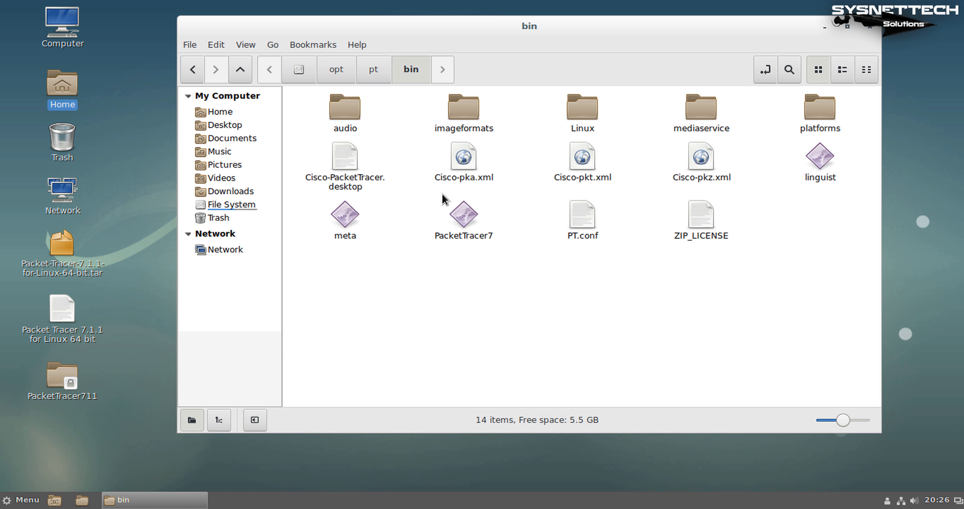
click(347, 179)
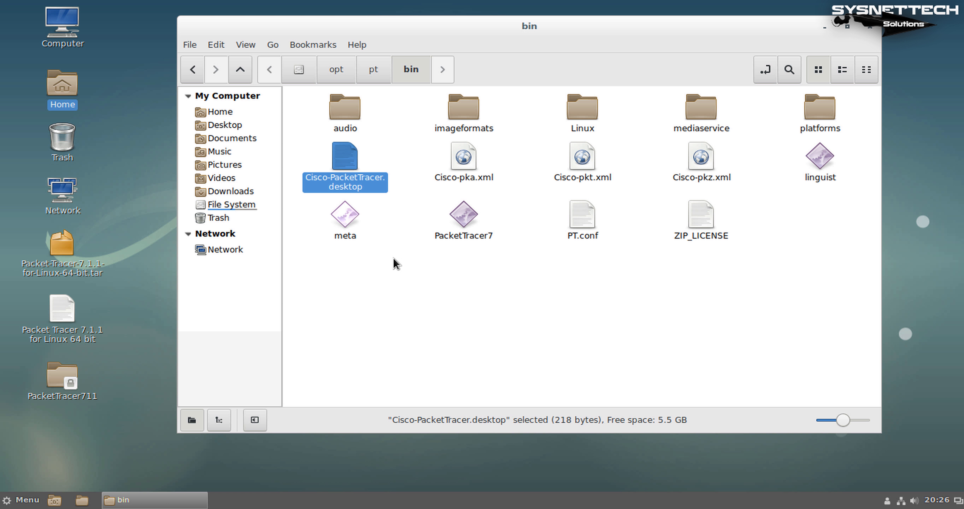
Copy Cisco-PacketTracer.desktop from /opt/pt/bin and paste it onto the desktop
right_click(354, 165)
click(393, 220)
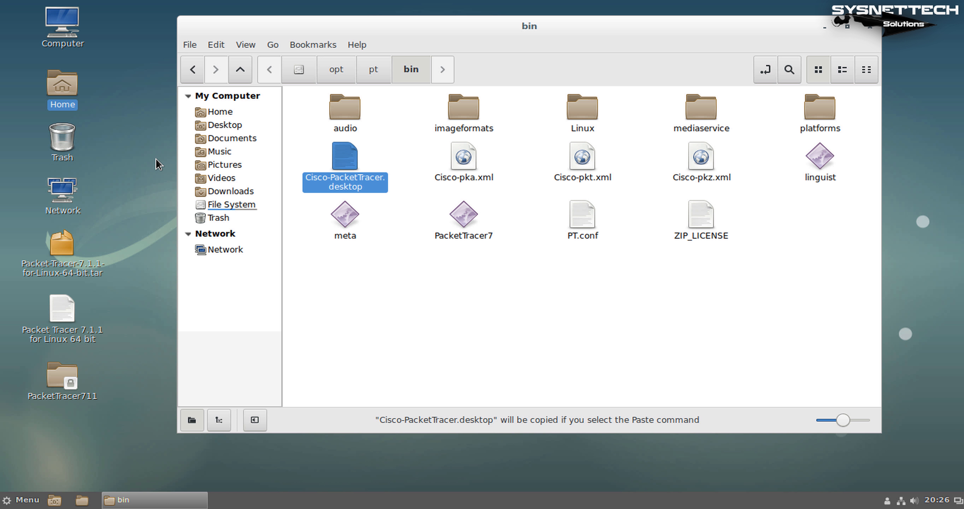
right_click(140, 152)
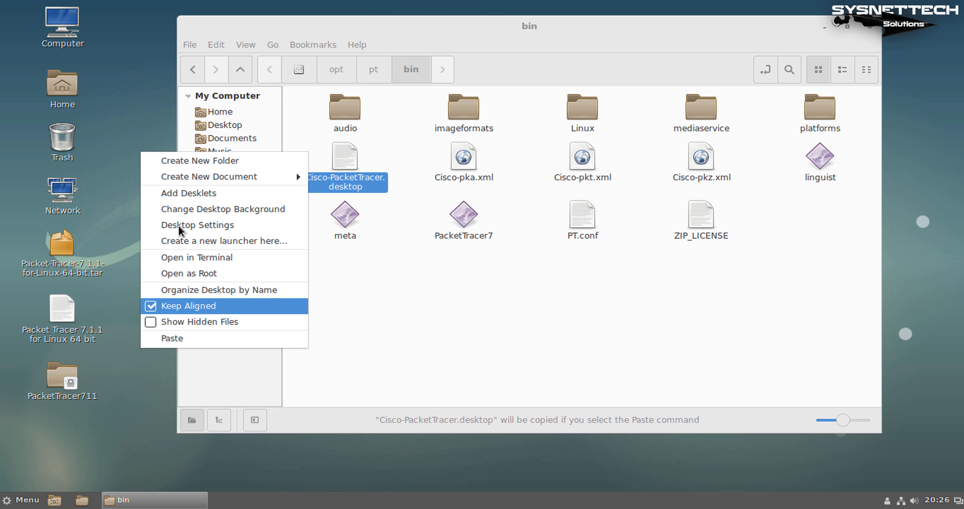
click(191, 336)
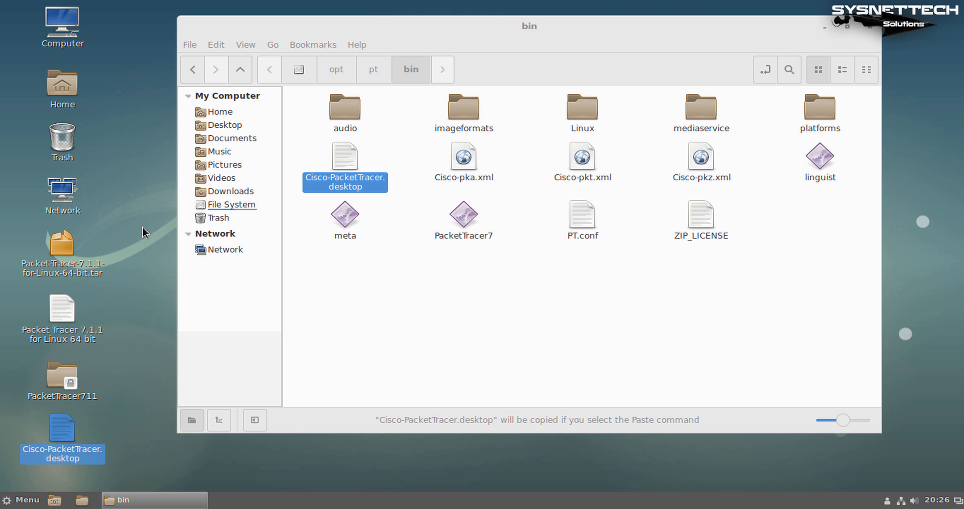
Close the bin window, move the launcher to the desktop's top right, and open a terminal there
click(865, 27)
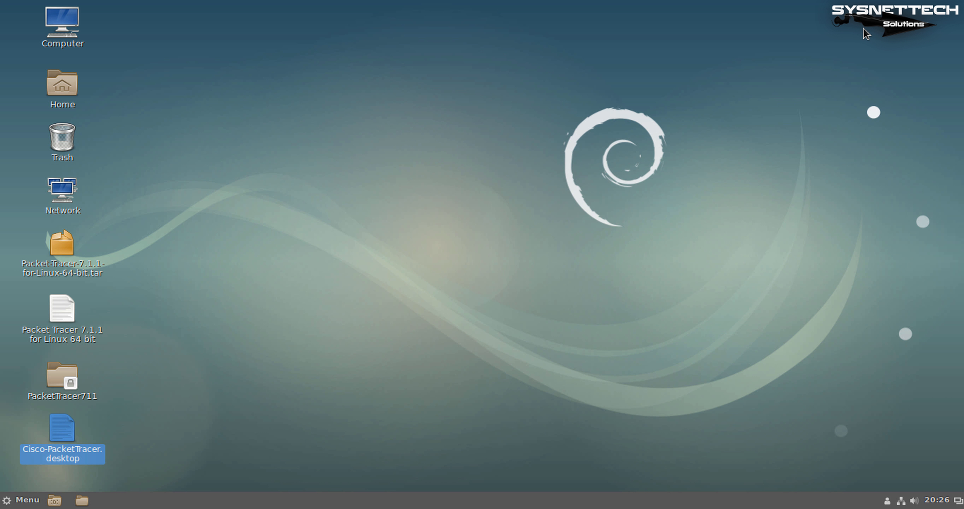
drag(40, 437, 124, 32)
drag(517, 47, 911, 42)
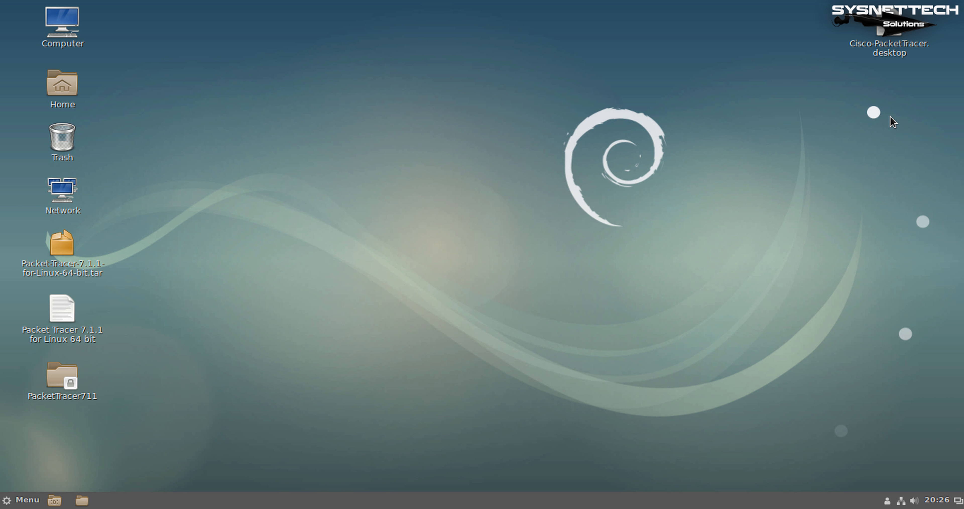
click(666, 48)
right_click(540, 26)
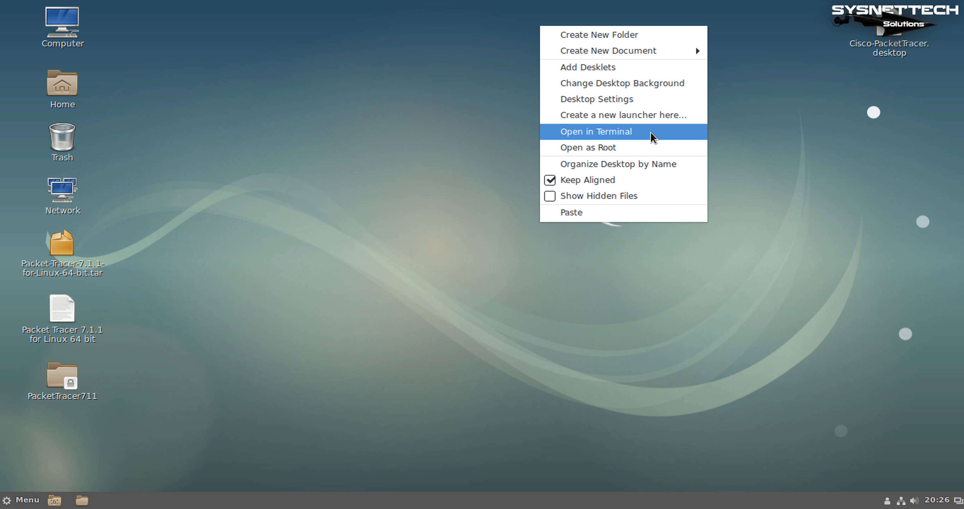
click(652, 133)
Resize the terminal, switch to root with su, and list the Desktop files with ls
drag(634, 93, 565, 23)
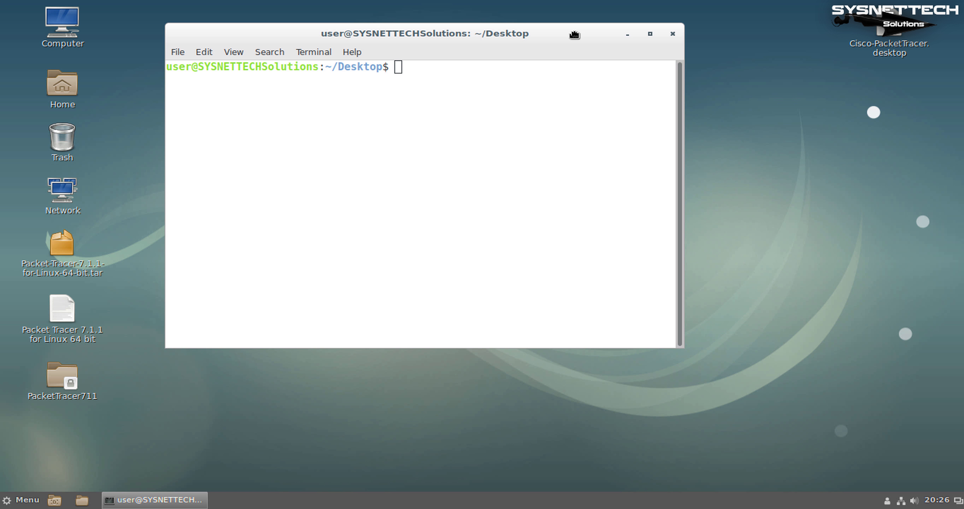
drag(687, 95, 812, 86)
drag(681, 30, 687, 24)
click(677, 88)
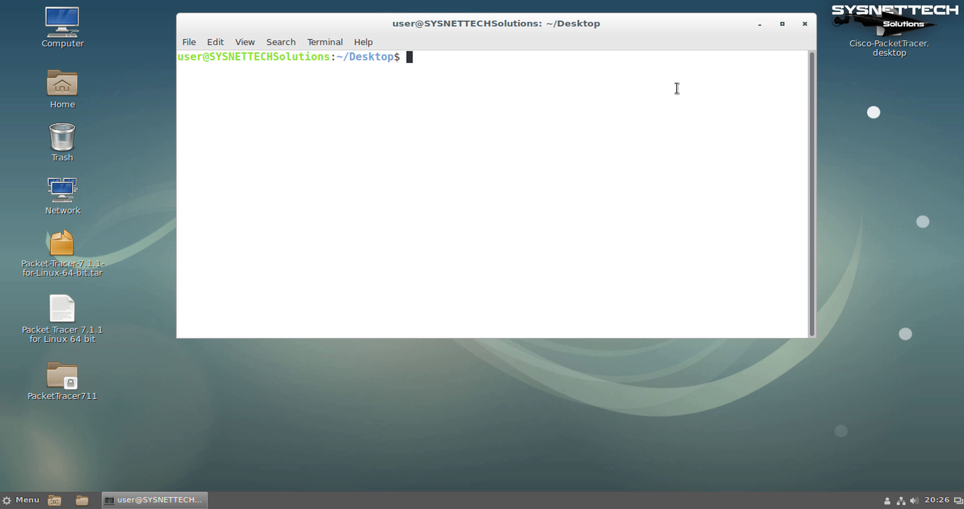
text(su)
key(Return)
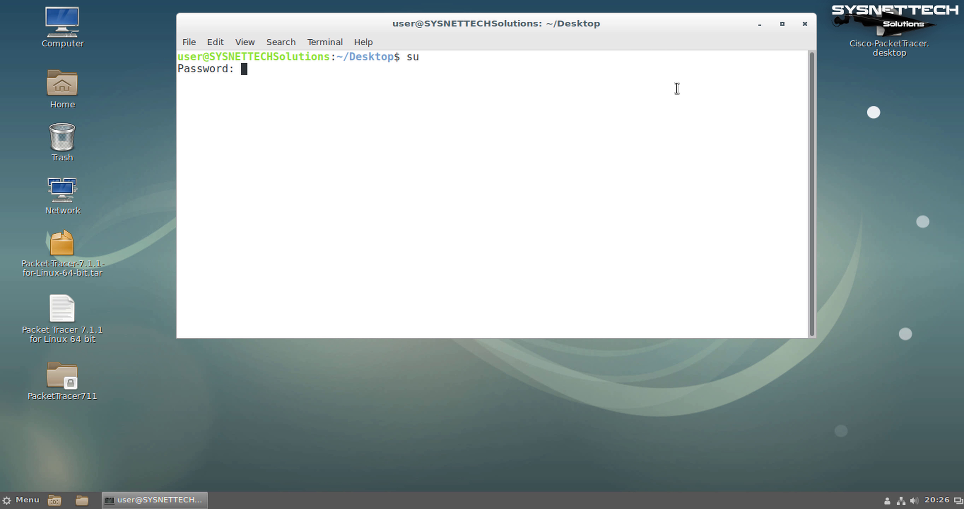
key(Return)
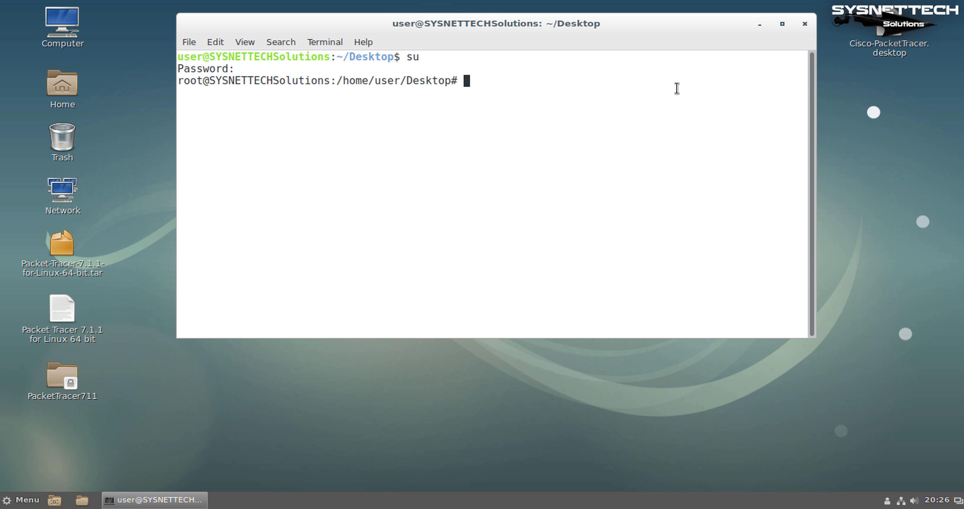
text(ls)
key(Return)
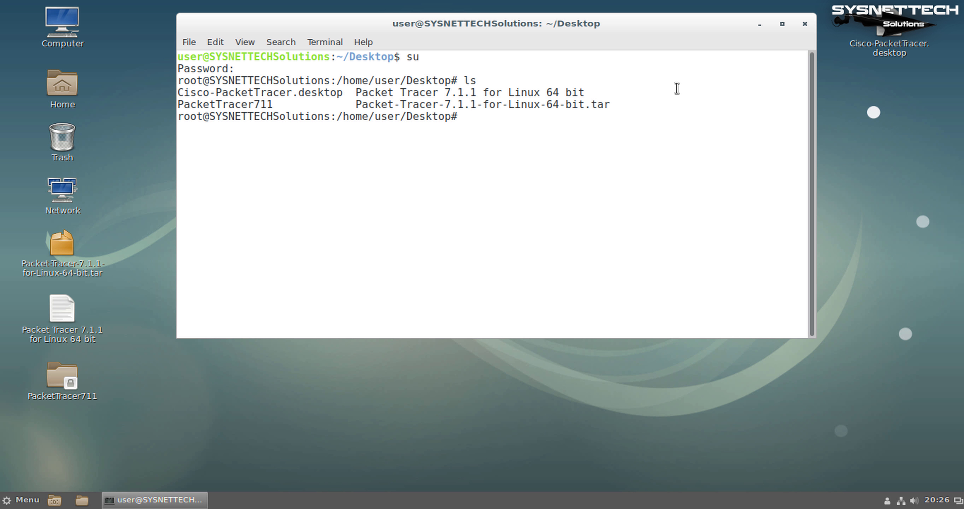
Build the command 'gedit Cisco-PacketTracer.desktop' by pasting the file name after gedit
key(Return)
key(Return)
key(Return)
text(gedit)
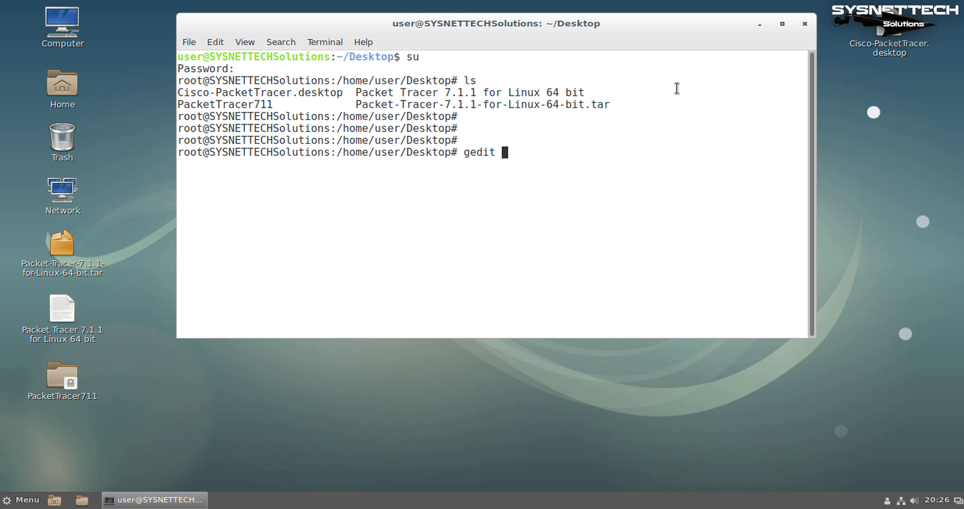
double_click(314, 92)
right_click(315, 94)
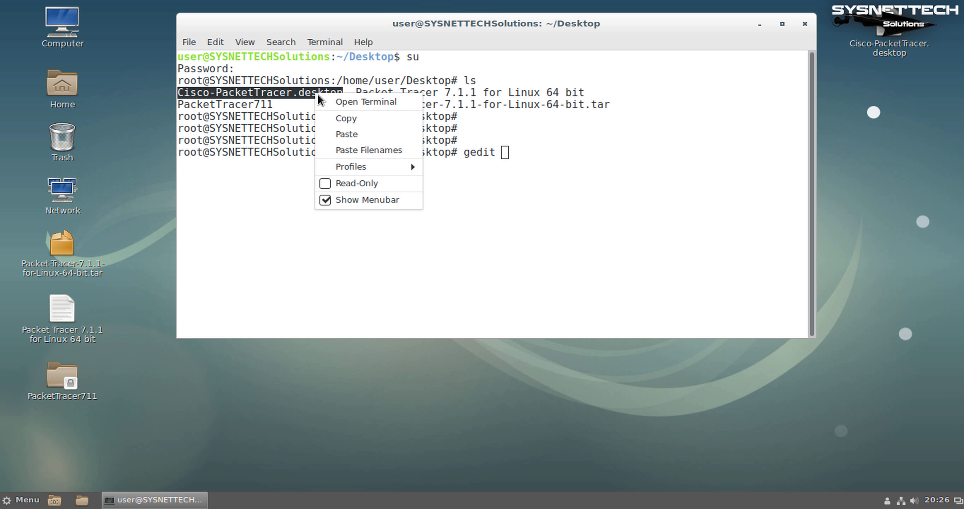
click(346, 118)
click(582, 149)
right_click(583, 149)
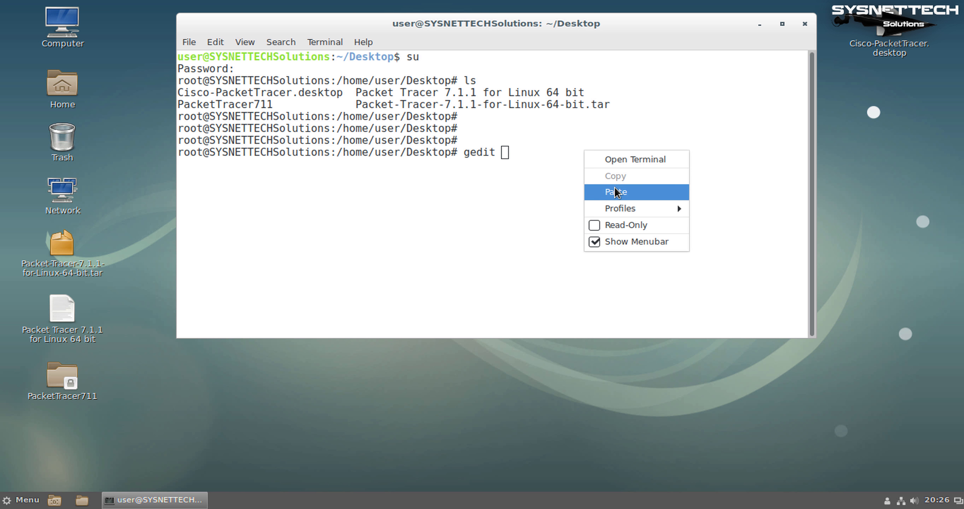
click(676, 190)
Change the Exec line to /opt/pt/bin/PacketTracer7 %F in gedit, save, and close
key(Return)
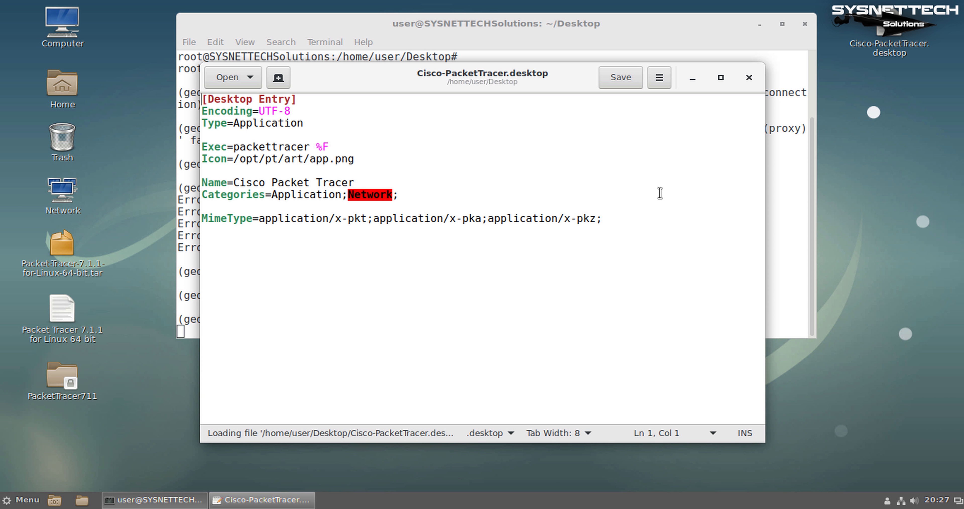
double_click(275, 149)
text(/)
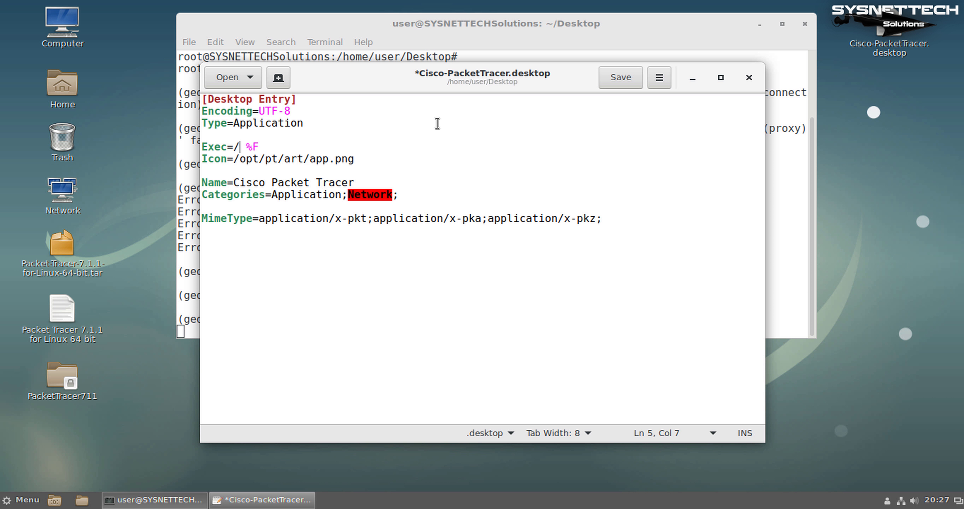
text(opt/)
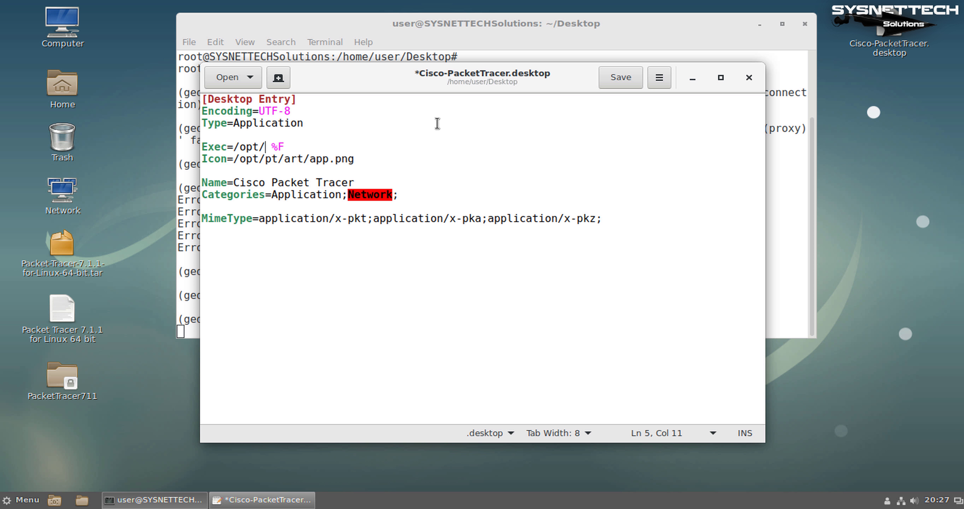
text(pt/)
text(bin/P)
text(acketTracer)
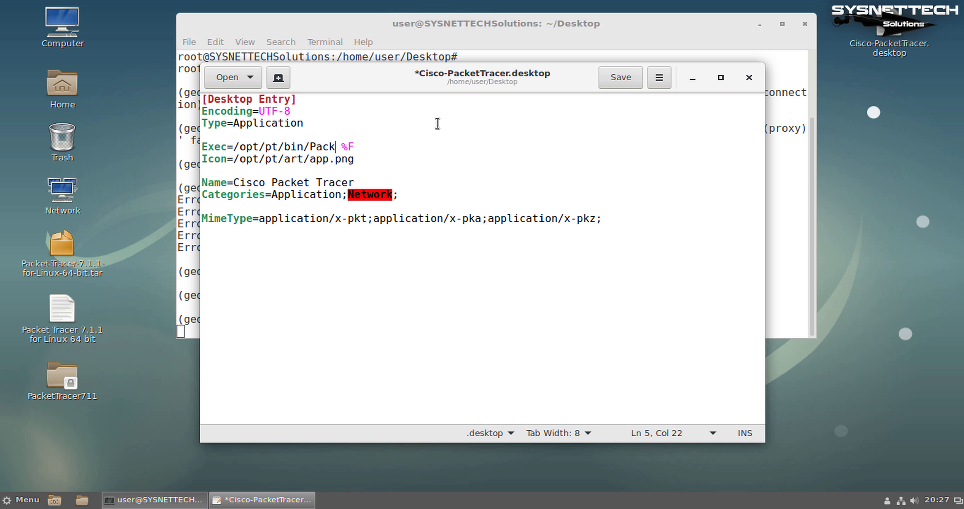
text(7)
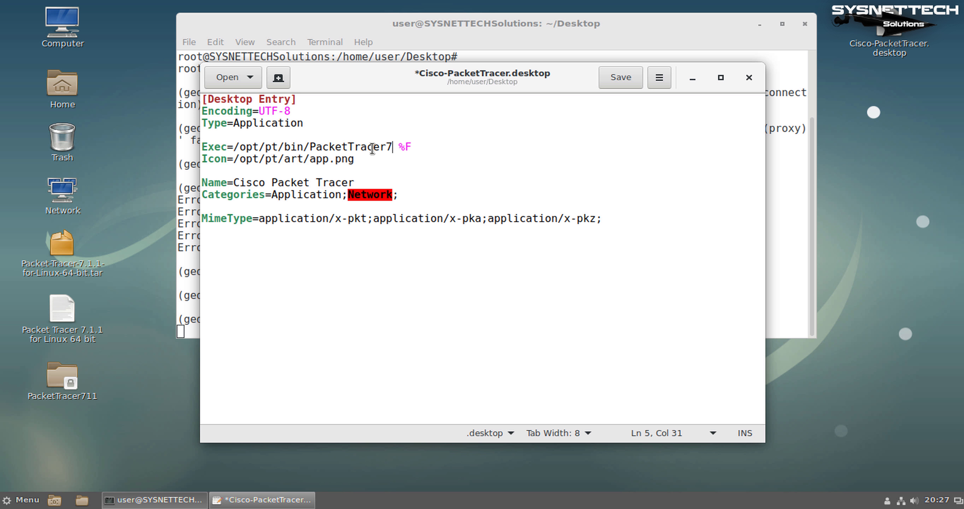
drag(392, 147, 235, 143)
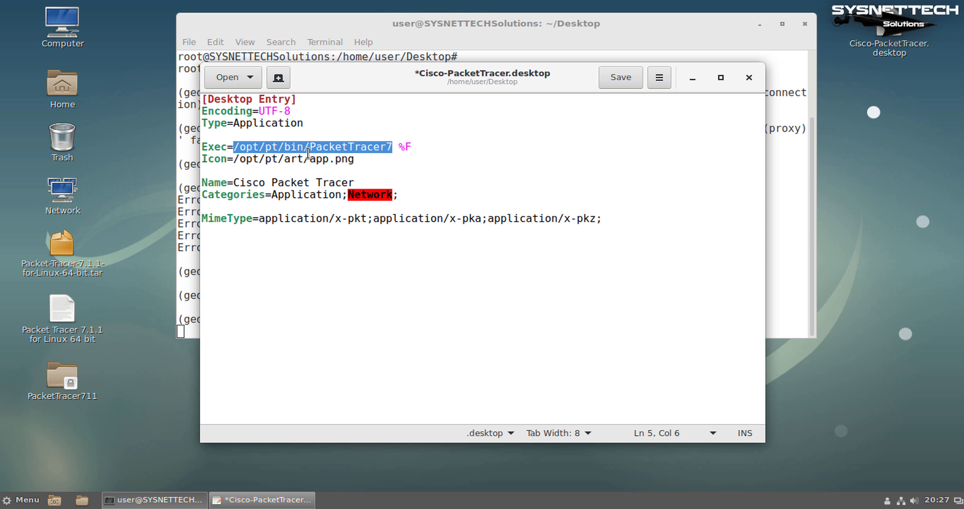
key(End)
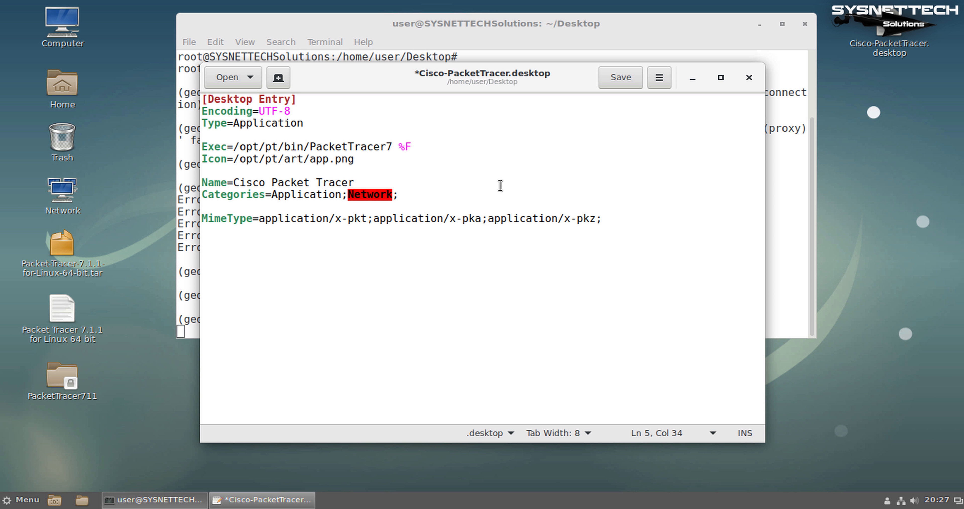
click(627, 81)
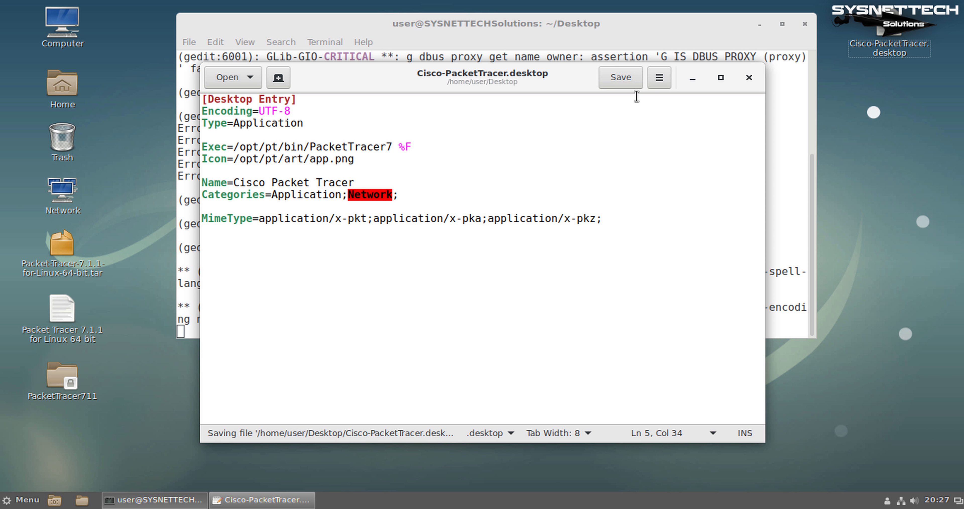
click(750, 78)
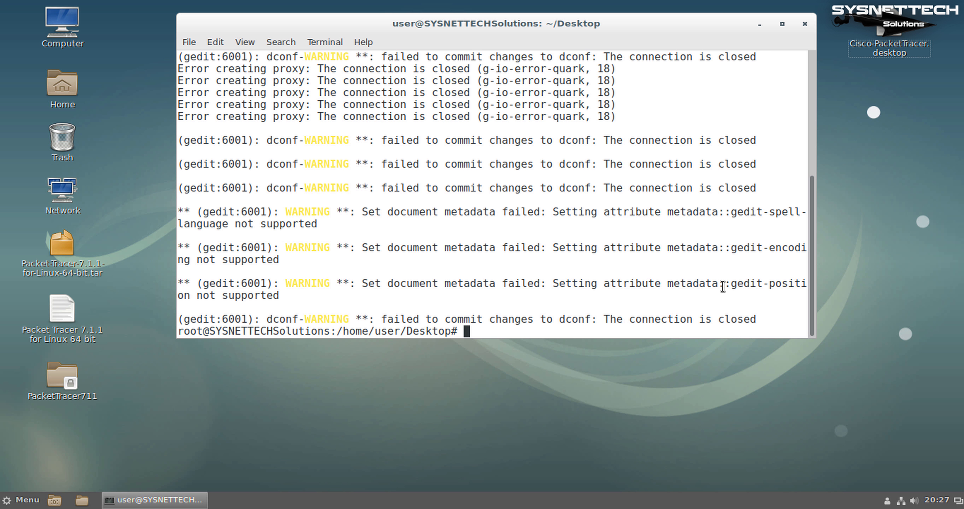
Clear the screen and run chmod +x Cisco-PacketTracer.desktop to make the launcher executable
text(clear)
key(Return)
text(gedit Cisco-PacketTracer.desktop)
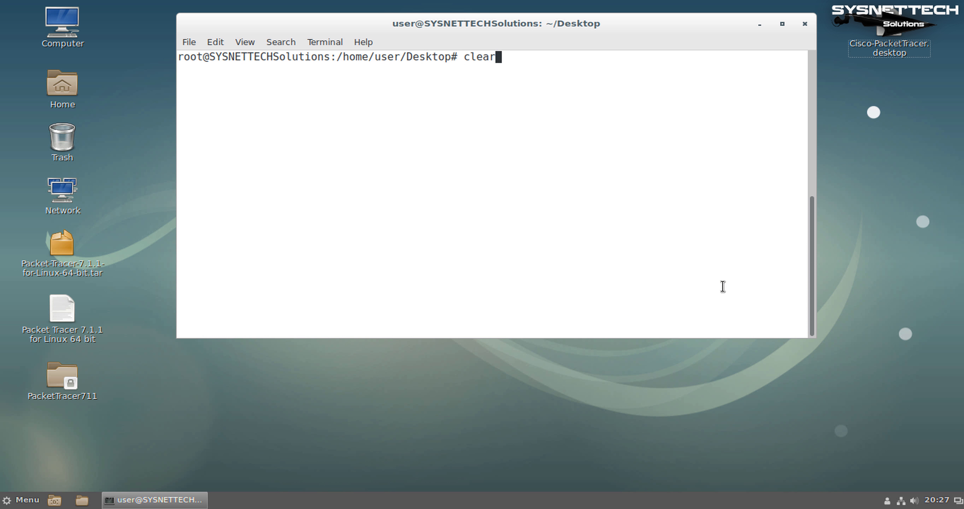
key(ctrl+Left)
key(ctrl+Left)
key(ctrl+Left)
key(BackSpace)
key(BackSpace)
key(BackSpace)
key(BackSpace)
key(BackSpace)
key(BackSpace)
text(chmp)
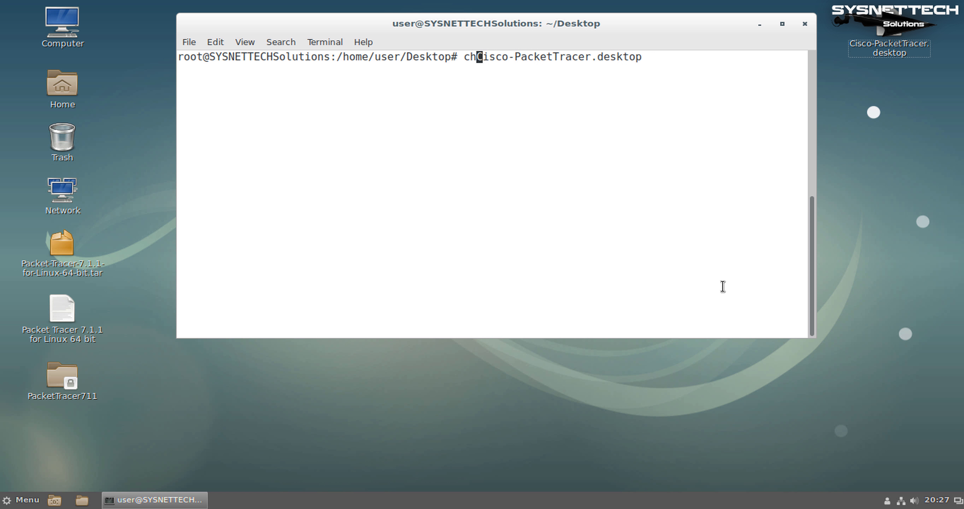
key(BackSpace)
text(od +x)
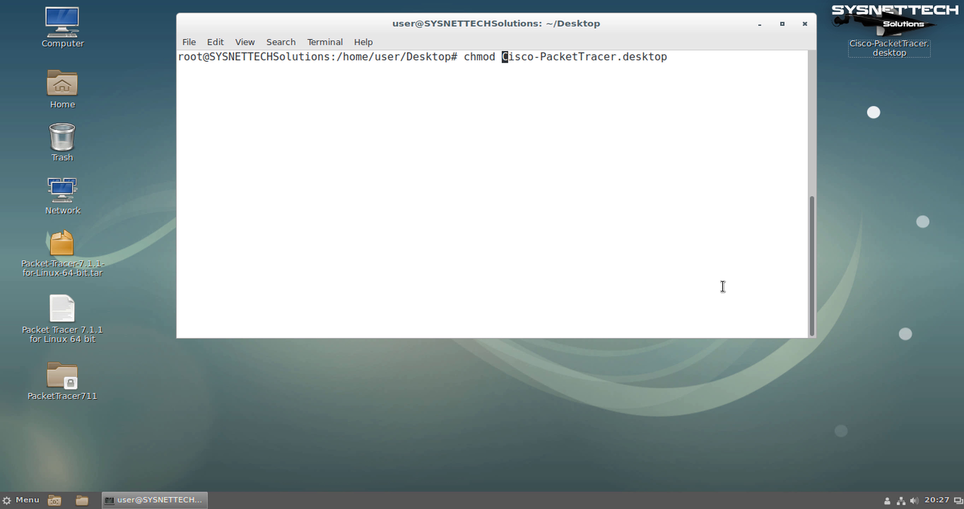
key(ctrl+Right)
key(ctrl+Right)
key(ctrl+Right)
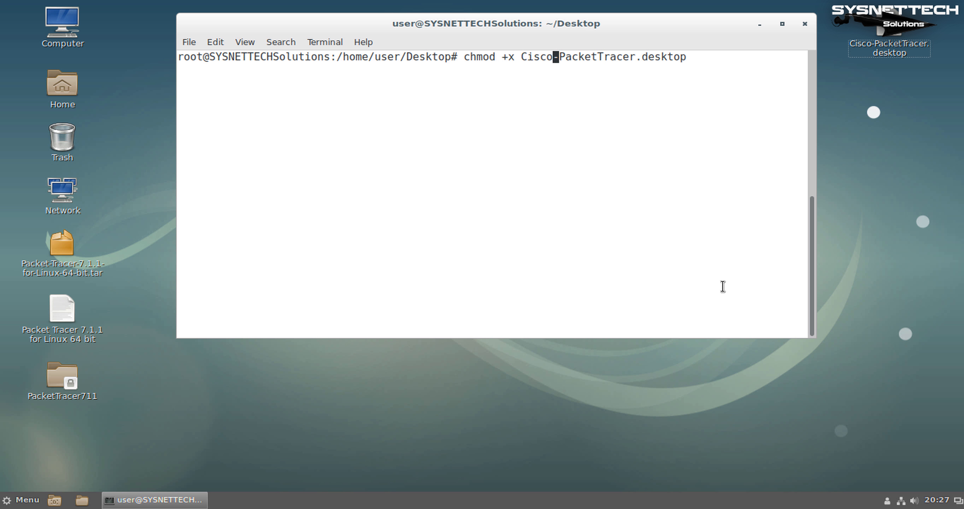
key(Return)
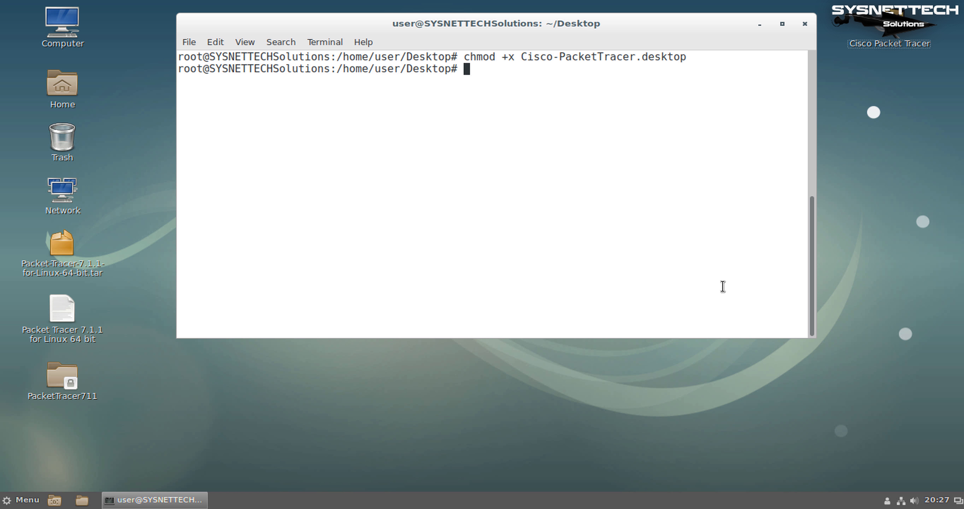
Close the terminal and launch Packet Tracer from the new Cisco Packet Tracer desktop shortcut
click(805, 24)
click(612, 220)
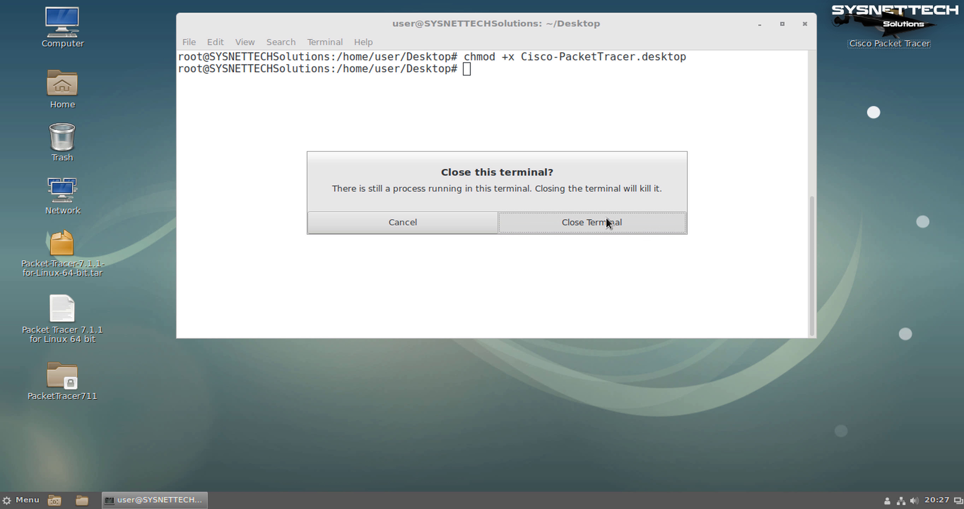
drag(825, 18, 948, 78)
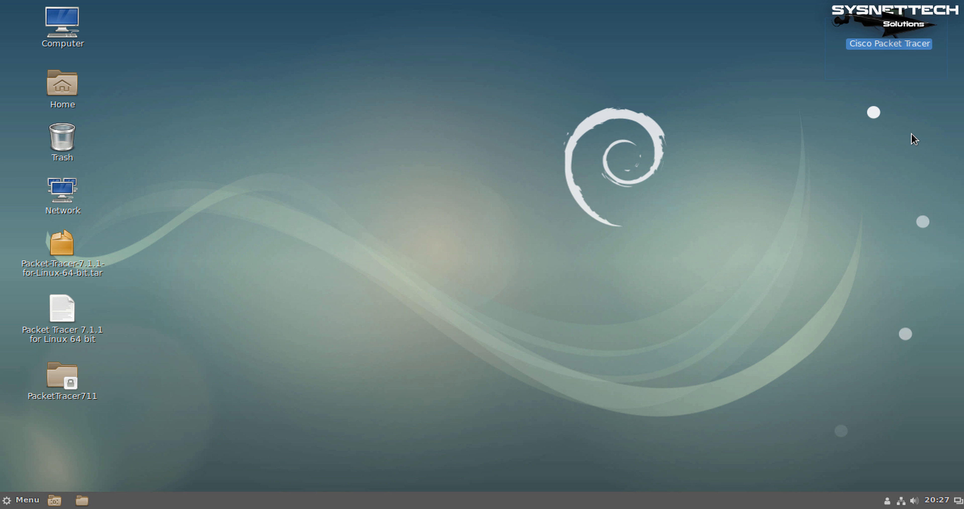
click(912, 133)
click(893, 37)
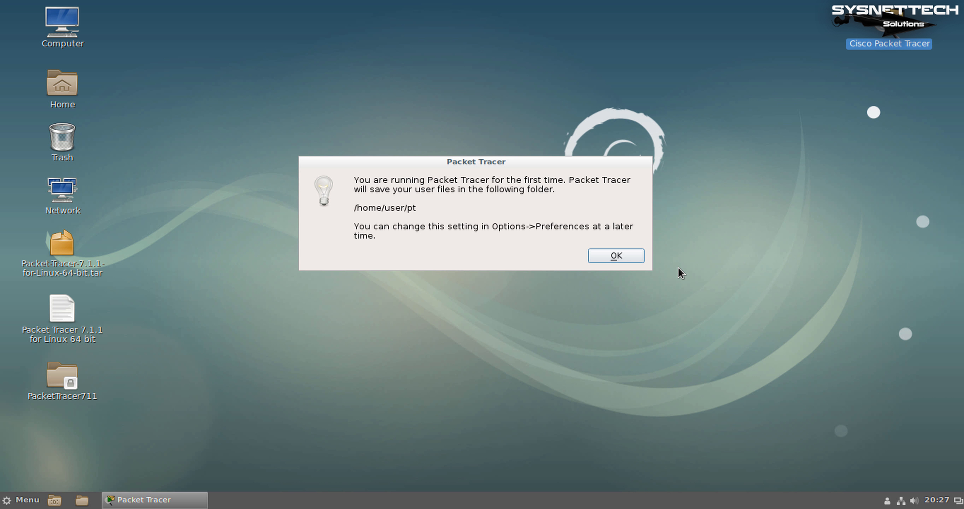
Accept the user folder notice and continue into Packet Tracer as a guest, closing the browser page
click(628, 262)
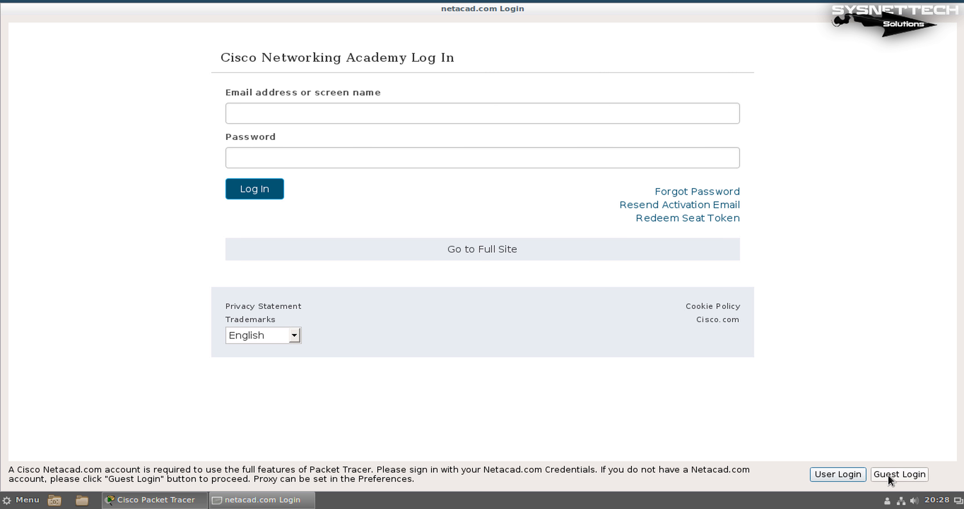
click(889, 474)
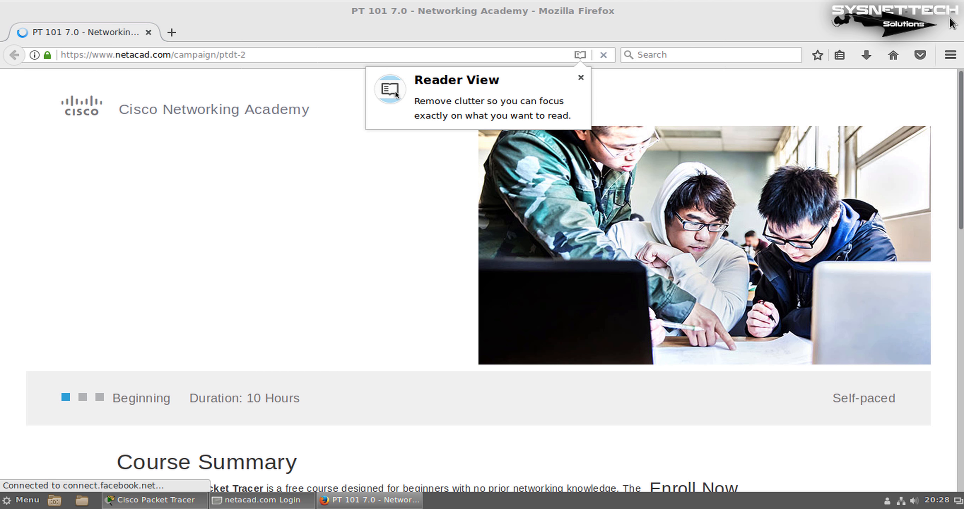
click(955, 11)
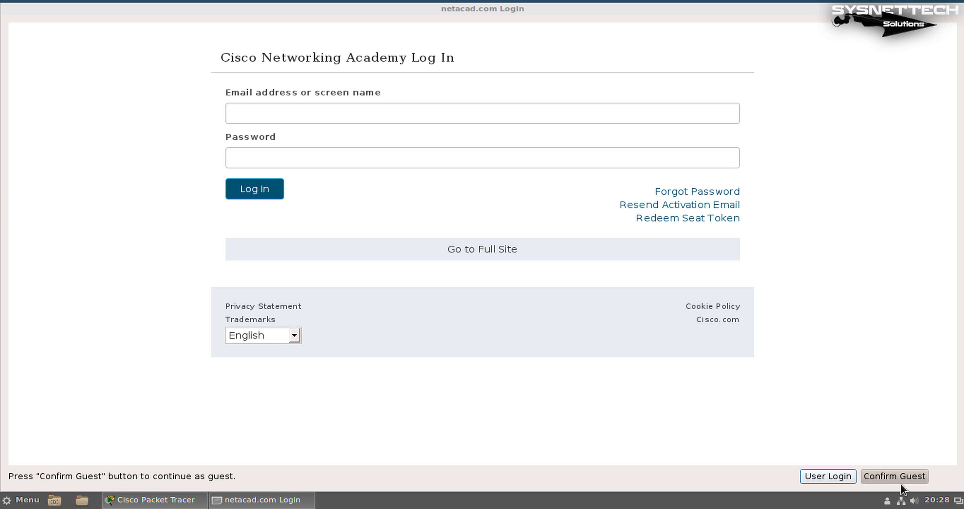
click(901, 478)
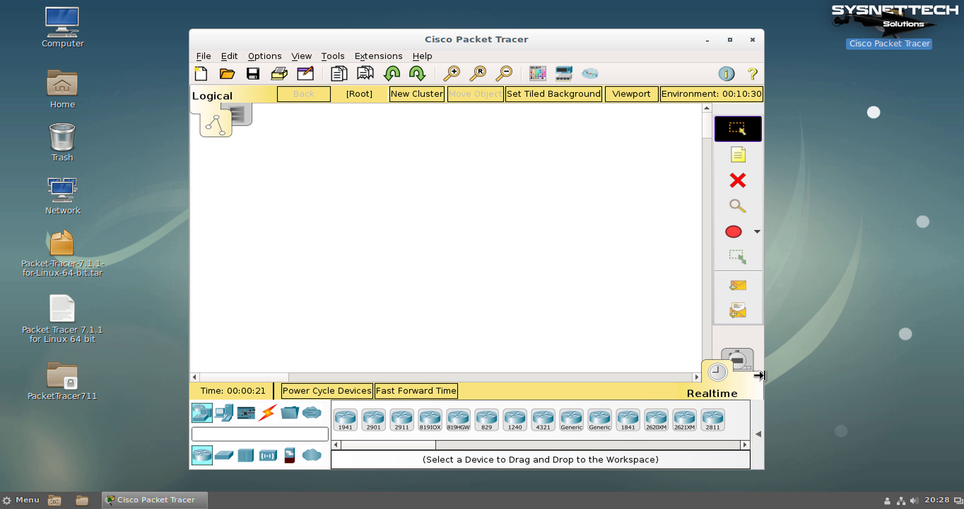
Check Help > About shows version 7.1.1.0138, then close the About dialog
click(422, 56)
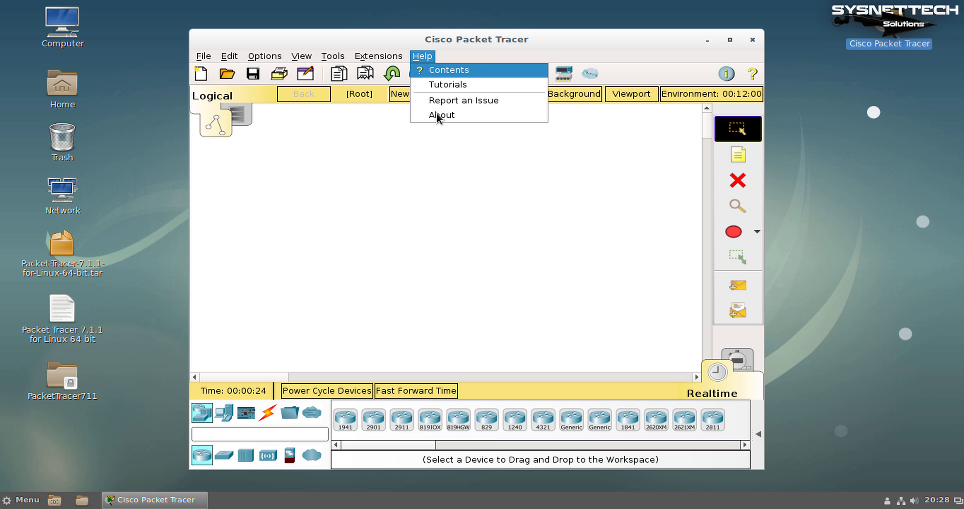
click(445, 115)
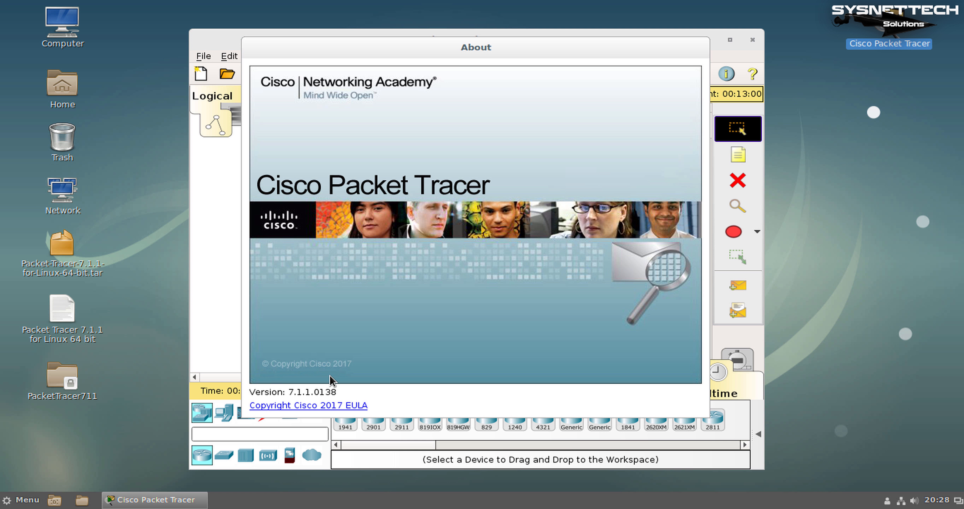
click(579, 147)
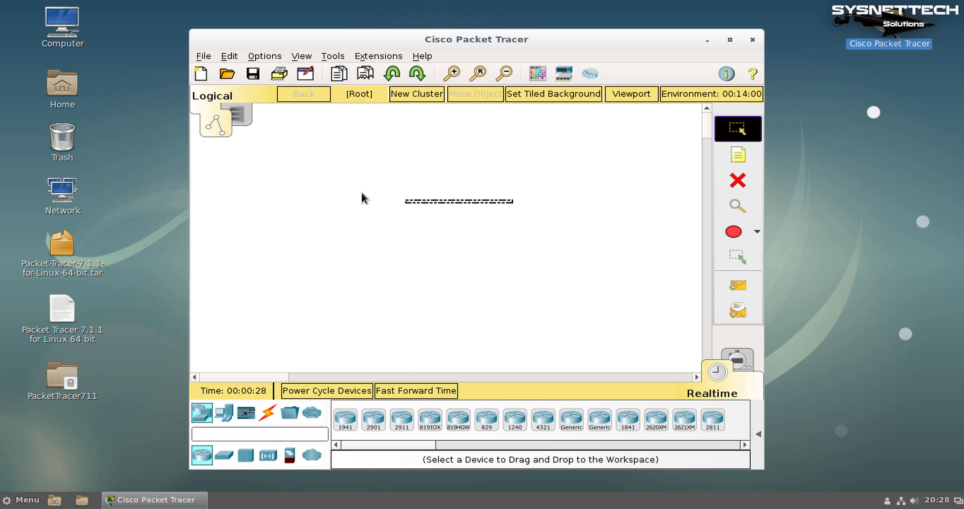
Quit Packet Tracer and search the application menu for 'cisco' and 'pack'
click(752, 40)
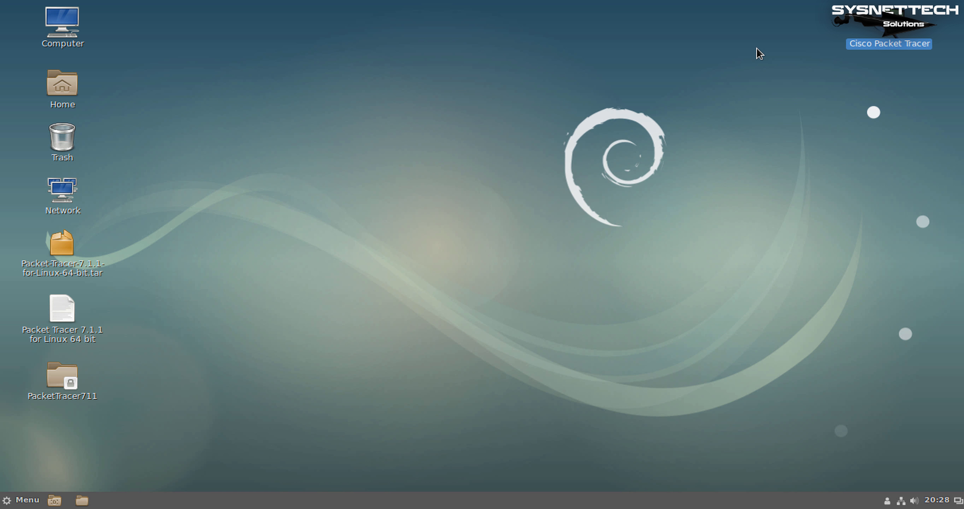
key(super)
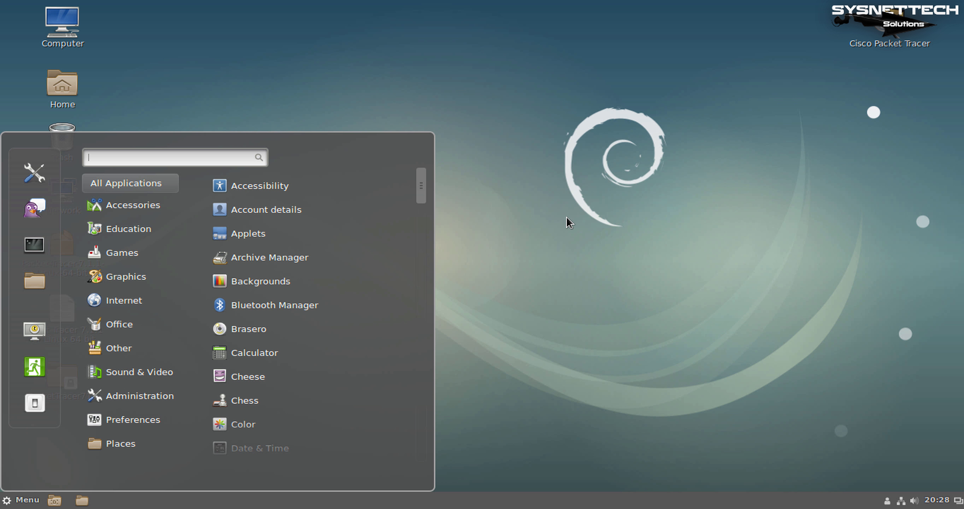
text(cisco)
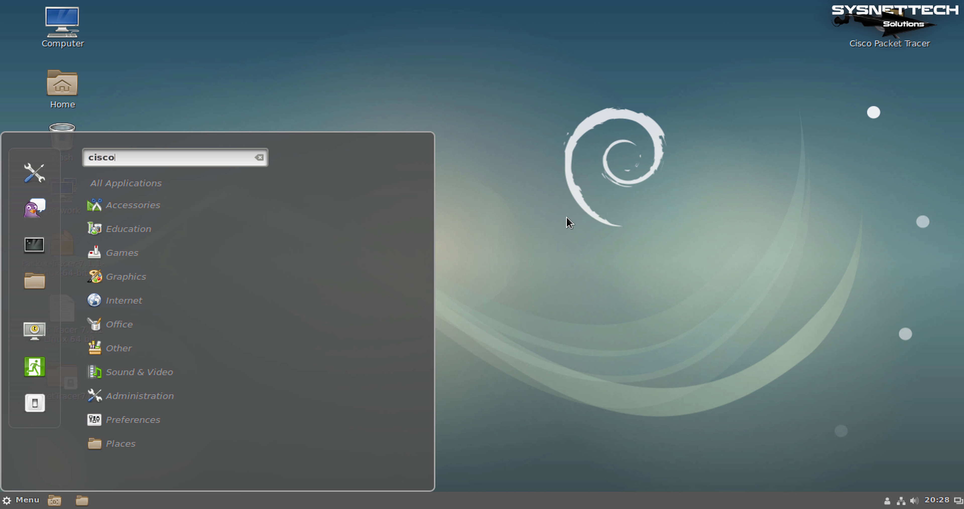
key(BackSpace)
key(BackSpace)
key(BackSpace)
key(BackSpace)
key(BackSpace)
text(pack)
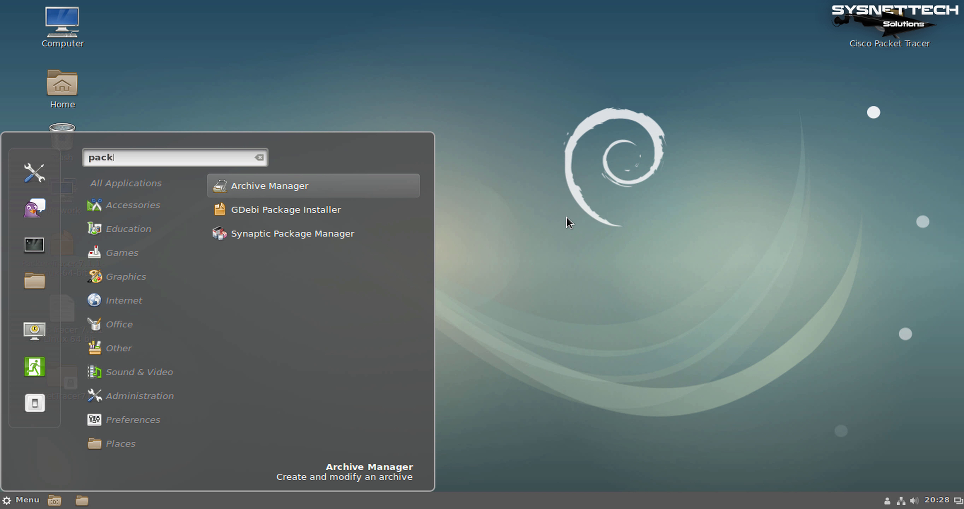
key(BackSpace)
key(BackSpace)
key(BackSpace)
key(BackSpace)
key(Escape)
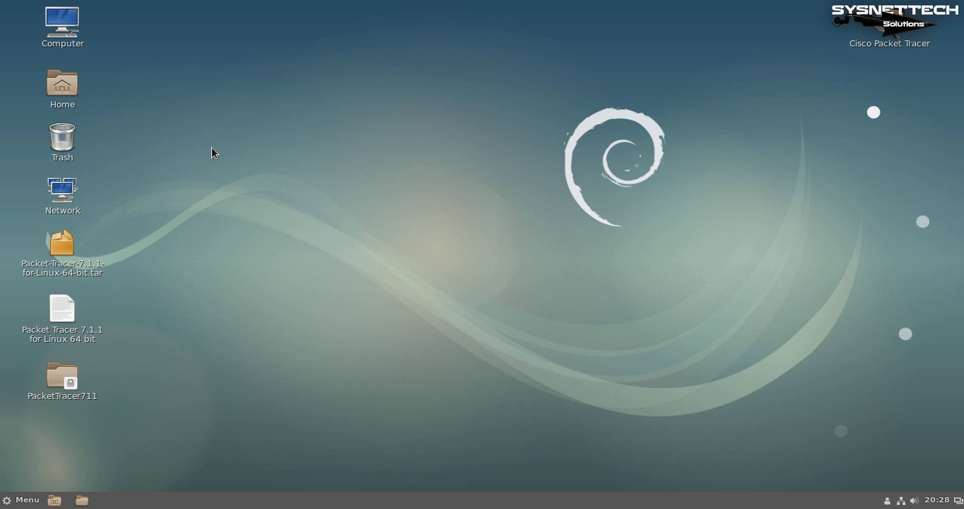
Browse in Nemo from Home through File System to /usr/share/applications
double_click(74, 92)
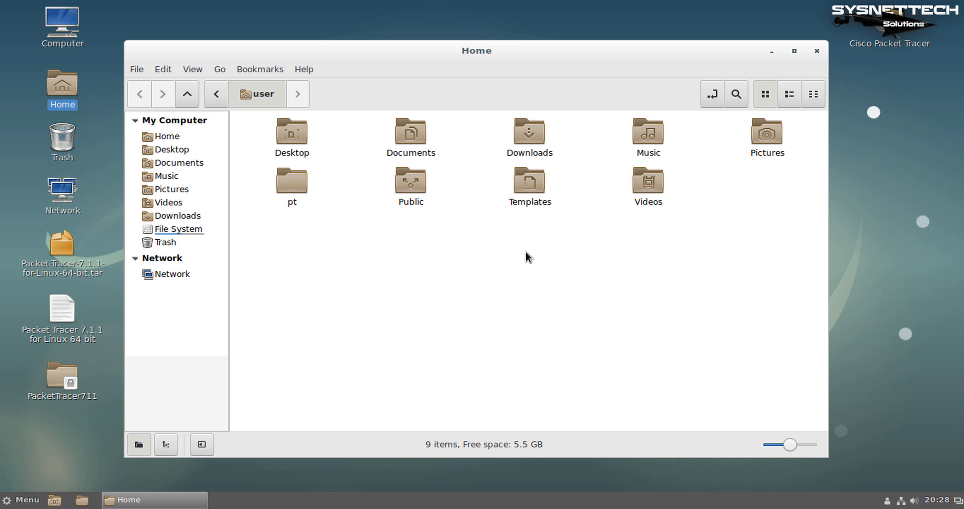
click(195, 230)
click(680, 390)
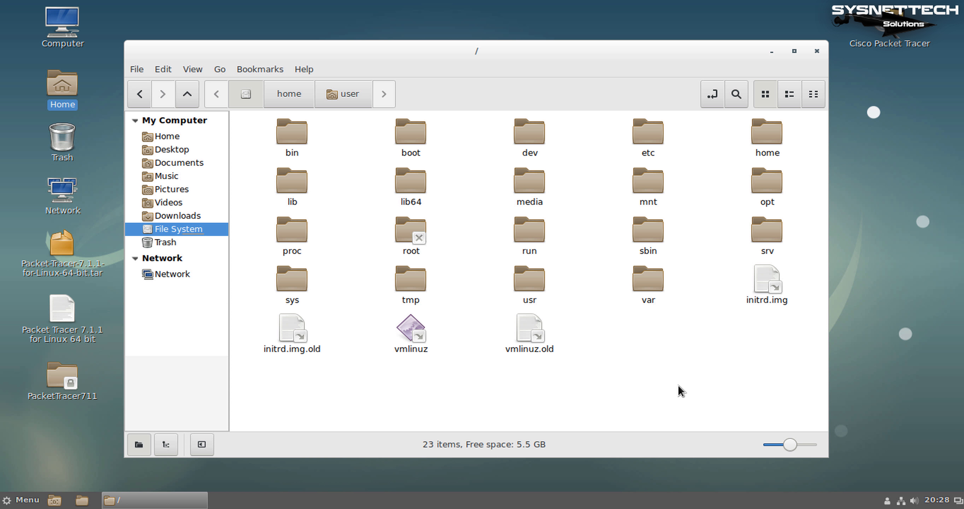
click(530, 282)
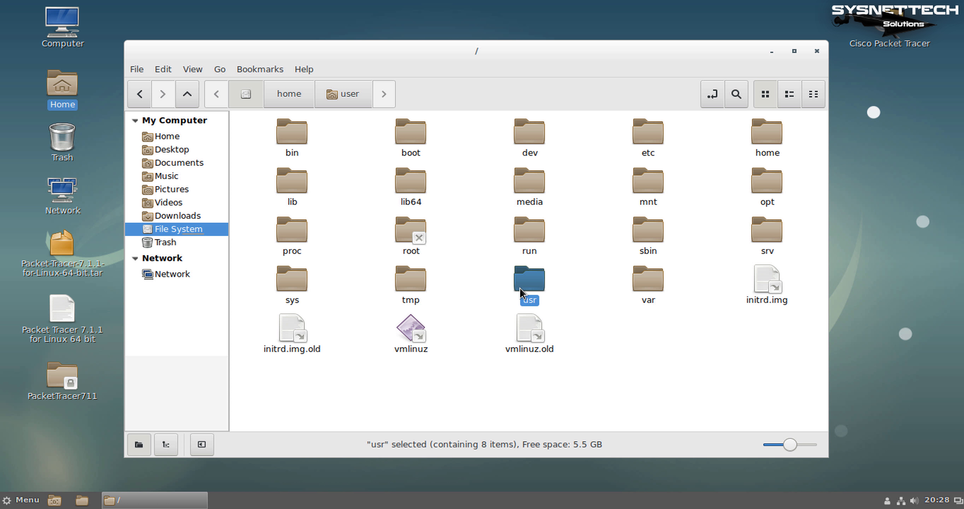
double_click(530, 287)
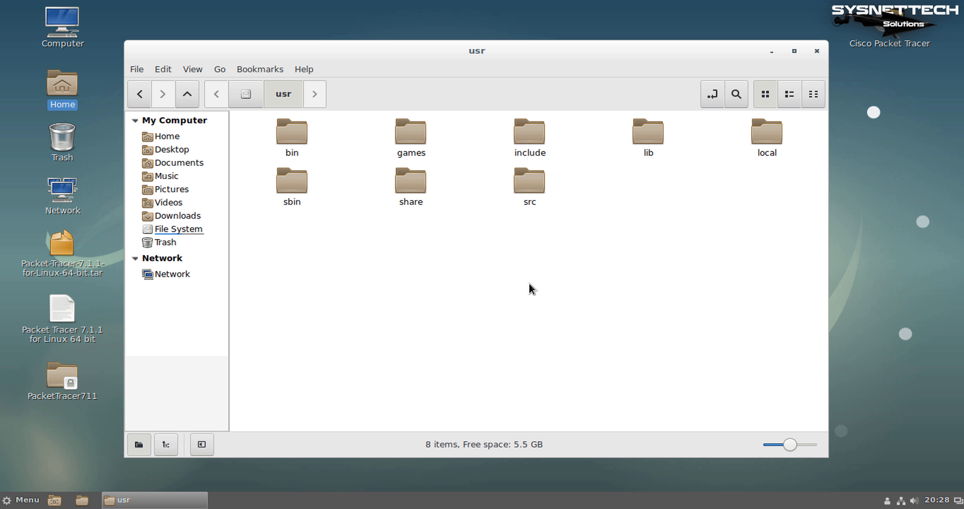
click(405, 183)
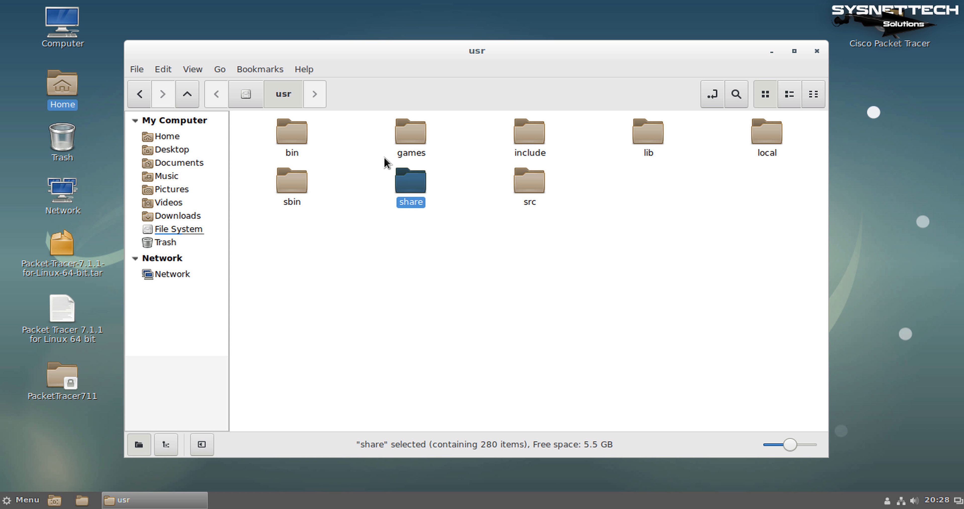
double_click(416, 181)
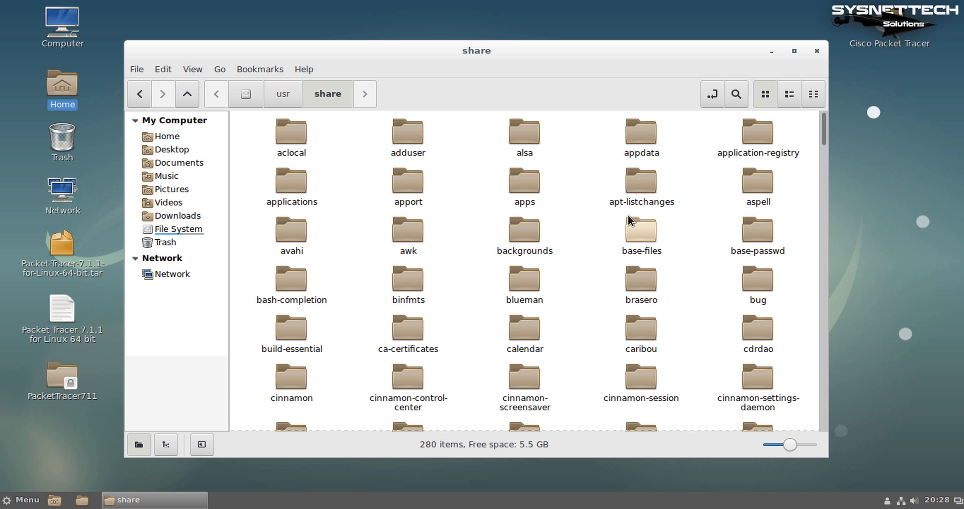
click(296, 183)
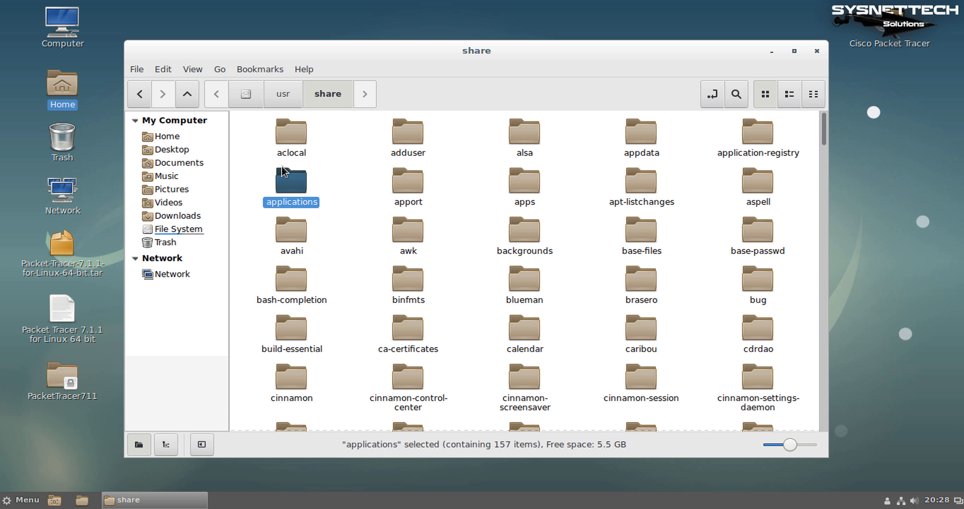
double_click(296, 183)
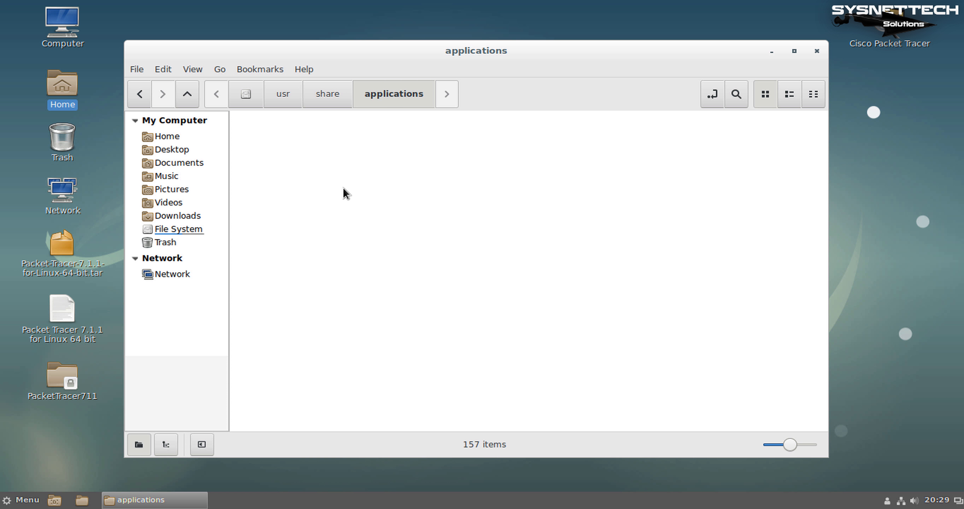
drag(489, 44, 434, 24)
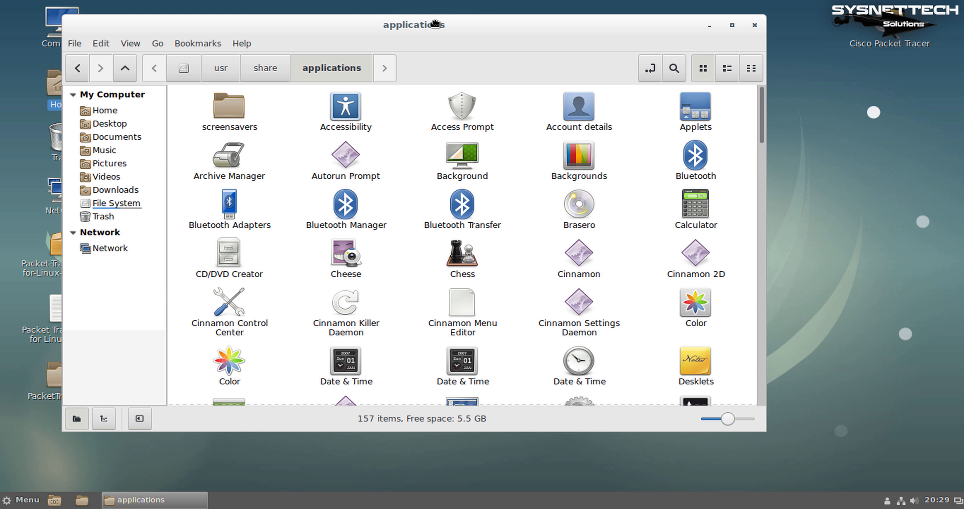
Reopen the applications folder as root with the root password and close the ordinary window
right_click(526, 105)
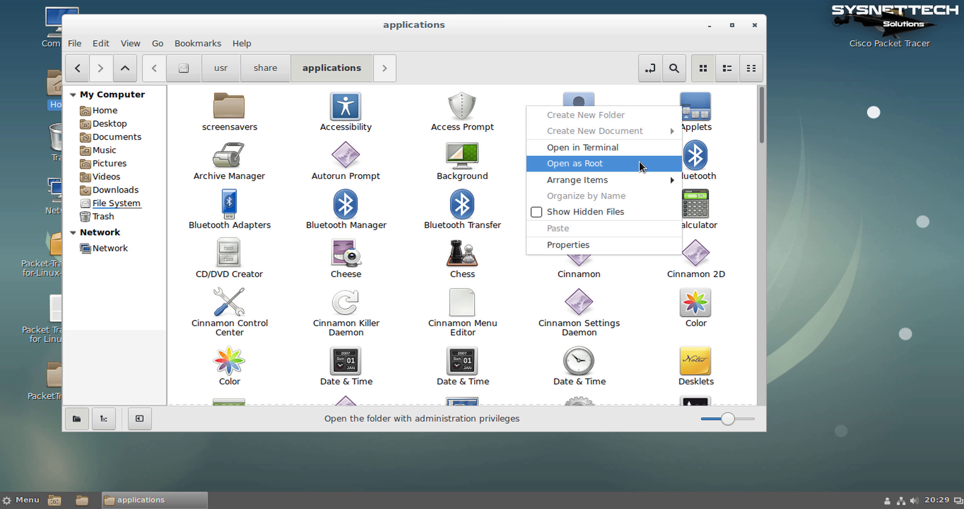
click(641, 166)
text(******)
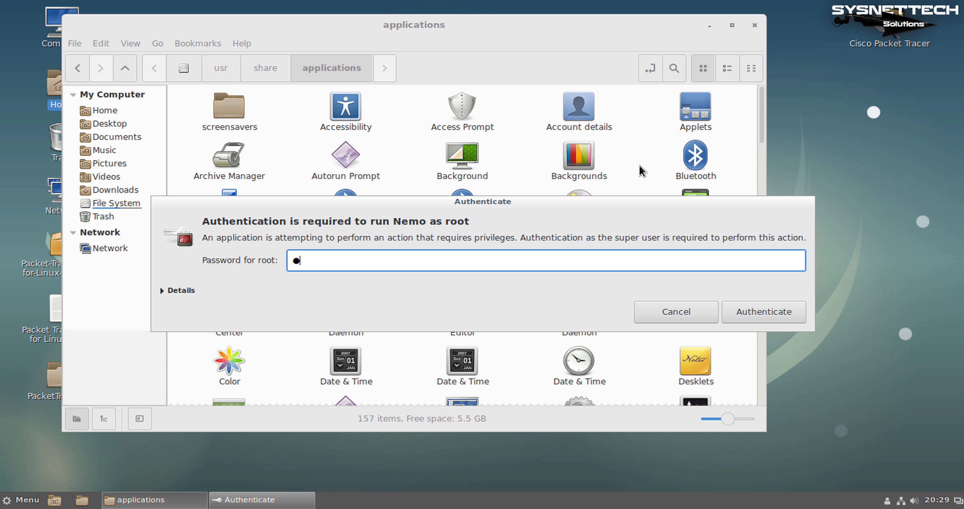
click(764, 312)
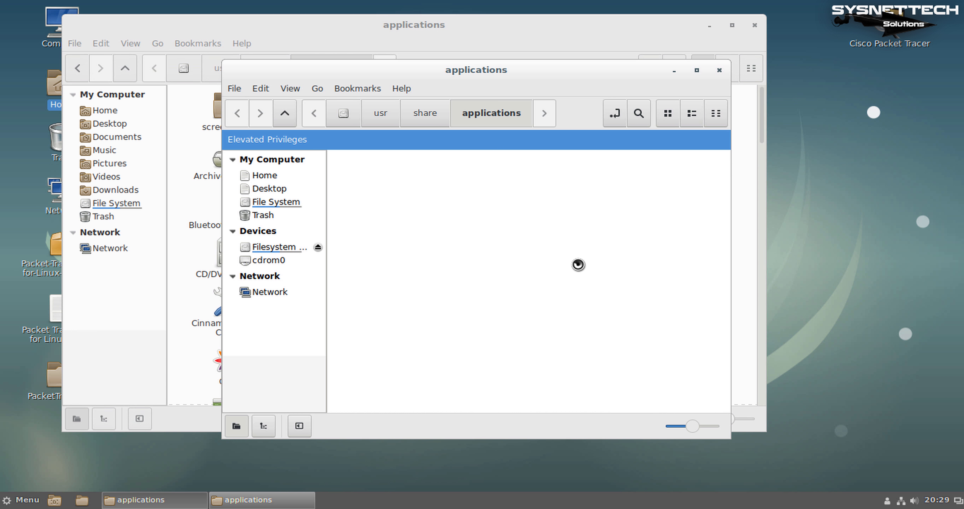
drag(538, 71, 534, 40)
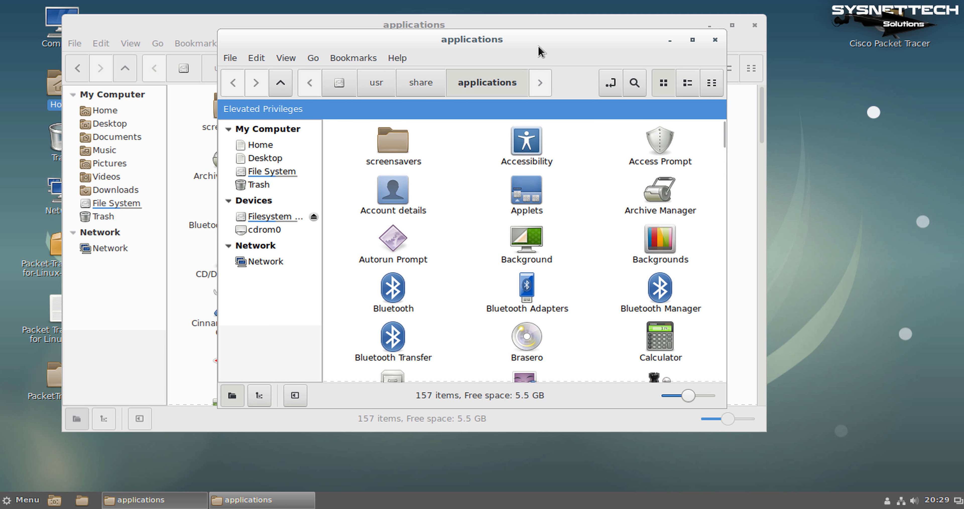
click(754, 25)
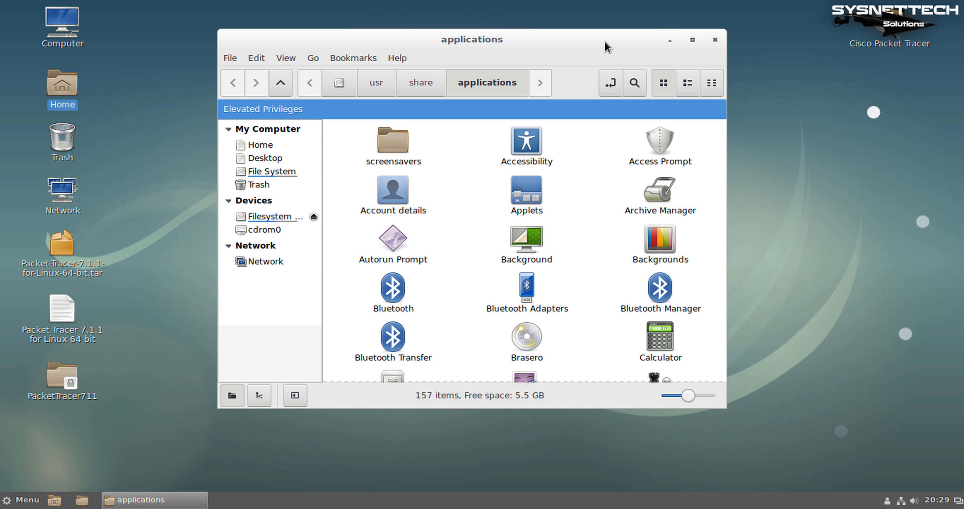
drag(580, 29, 527, 9)
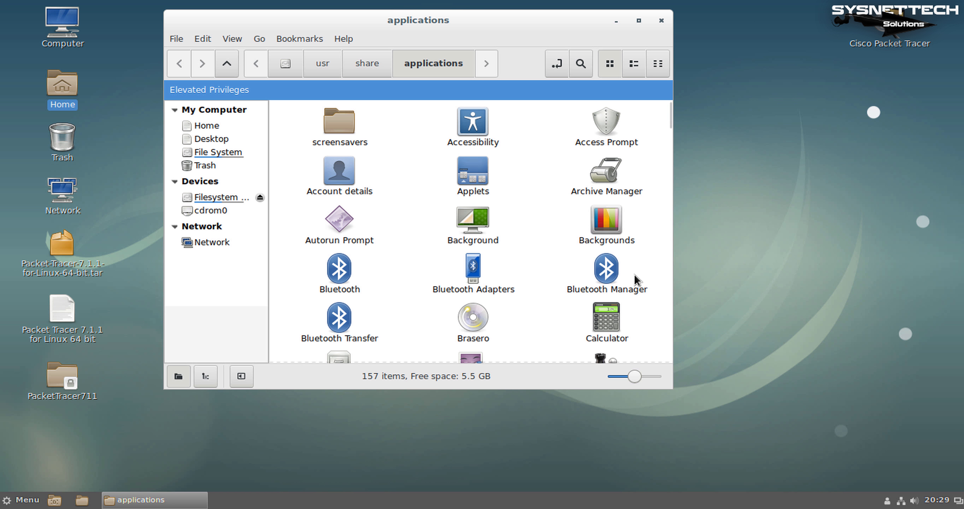
Copy the desktop Cisco Packet Tracer launcher into /usr/share/applications, bringing it to 158 items
scroll(643, 265, down, 5)
scroll(642, 266, down, 15)
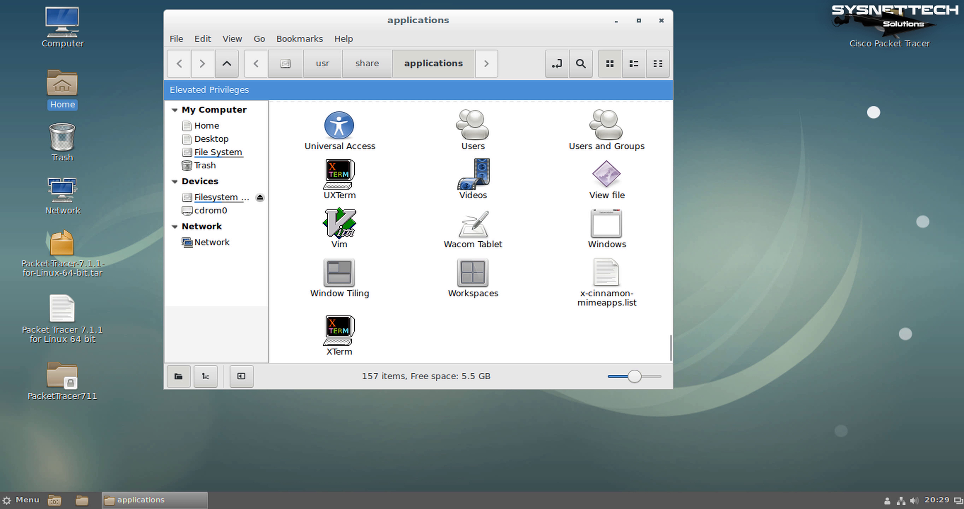
drag(891, 45, 571, 330)
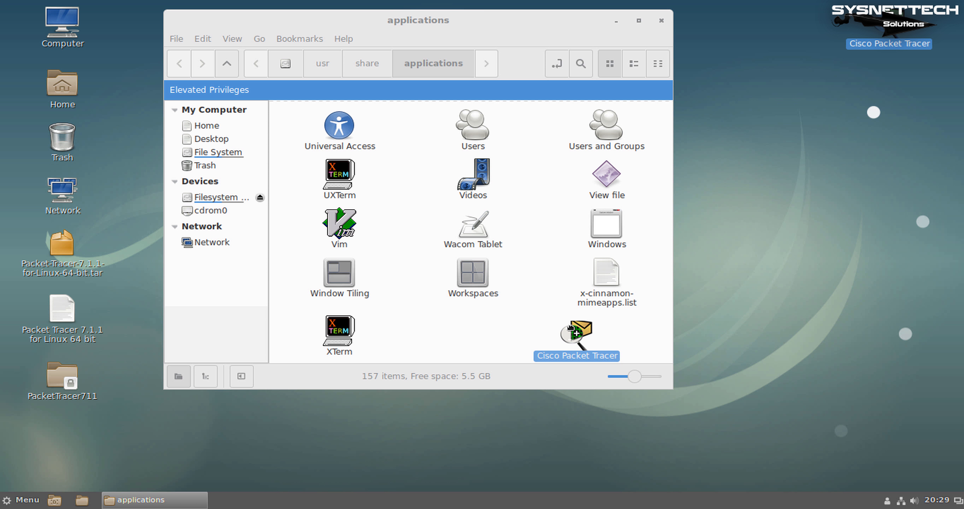
scroll(554, 219, up, 3)
scroll(431, 181, up, 5)
scroll(452, 209, down, 5)
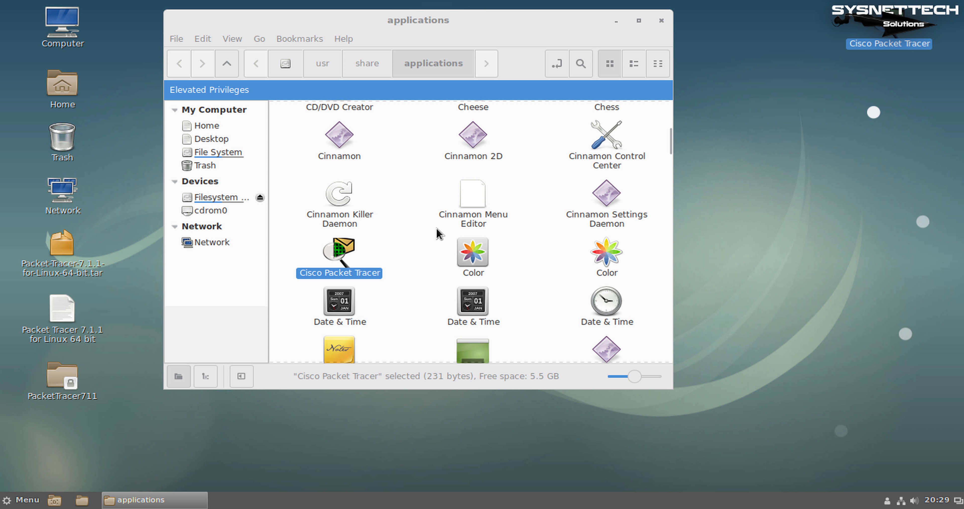
click(398, 276)
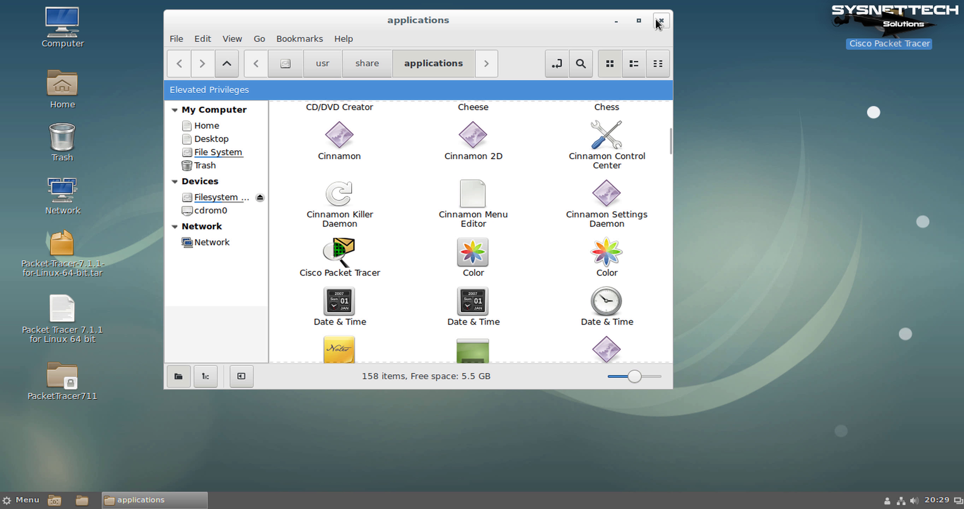
key(super)
Close the root Nemo window and search the Cinnamon menu for 'packet' to show Cisco Packet Tracer
text(cisc)
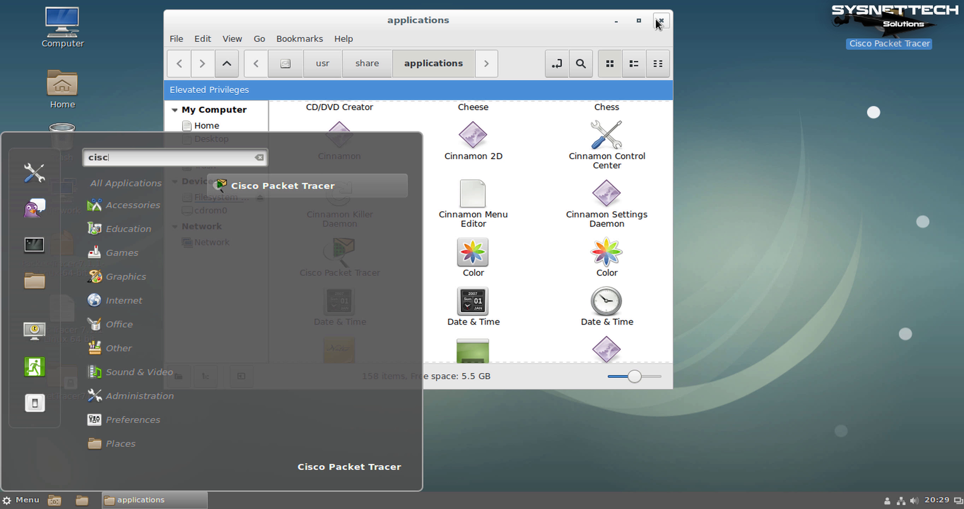
click(666, 17)
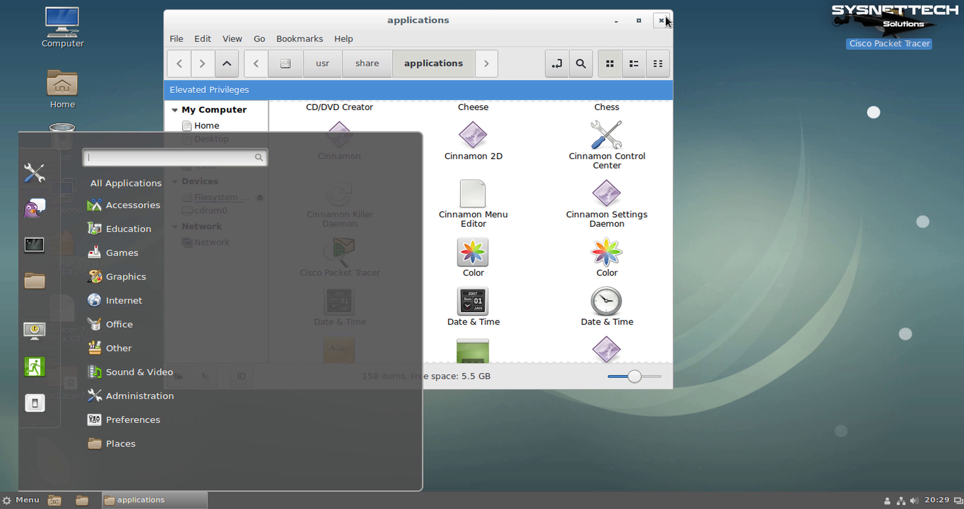
click(663, 20)
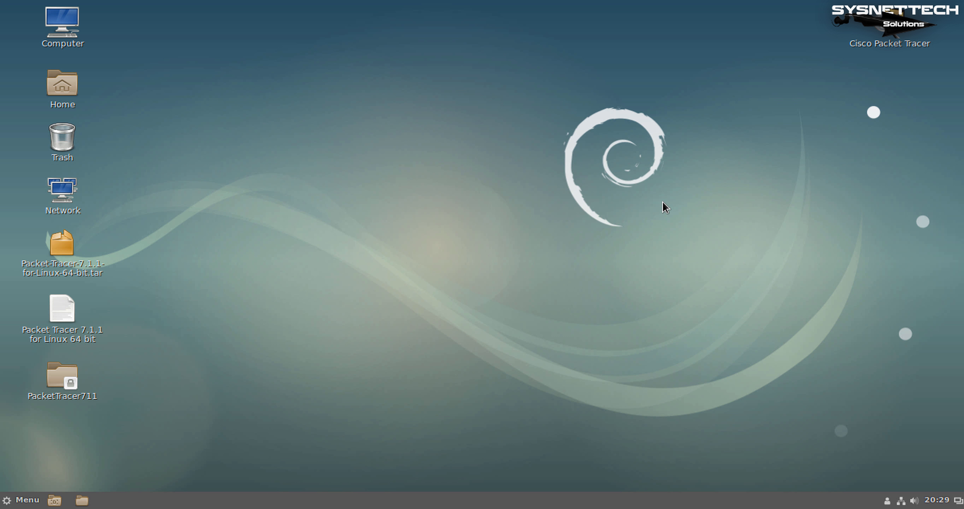
text(c)
key(Escape)
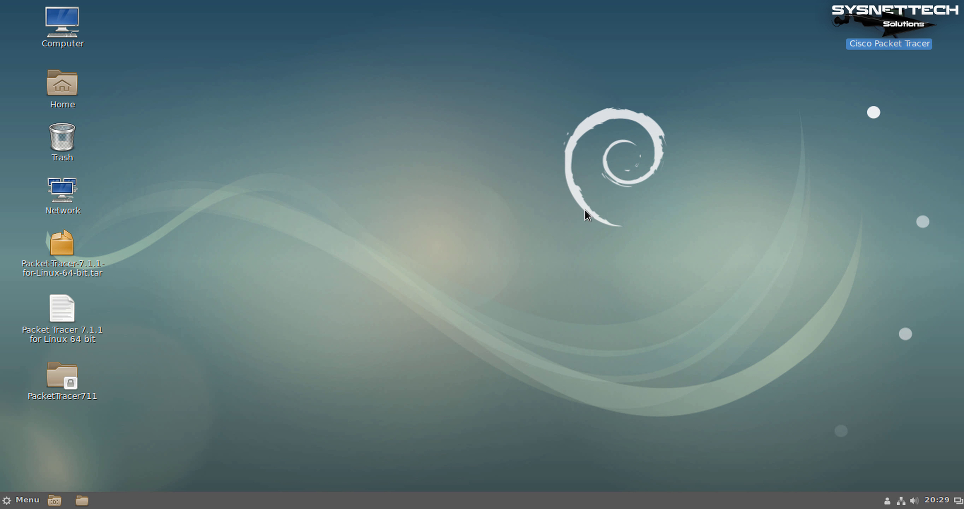
click(502, 236)
key(super)
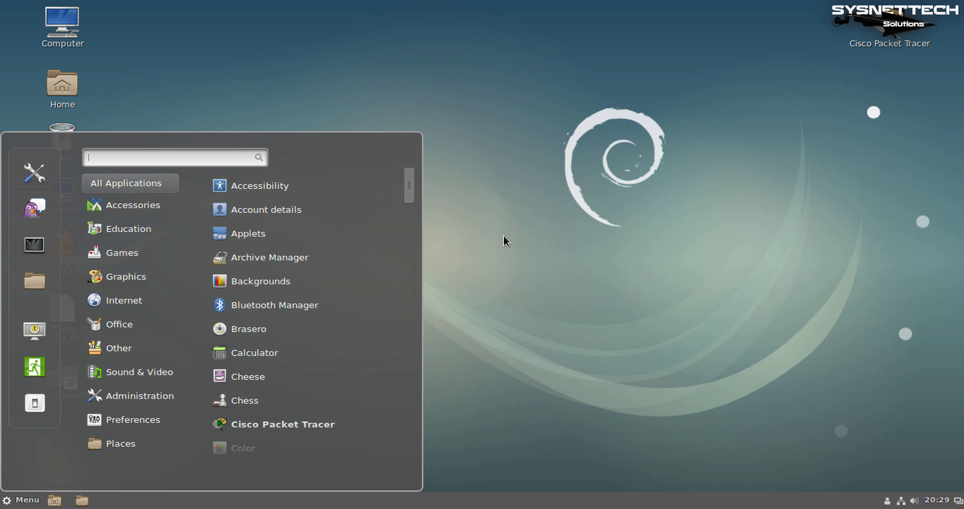
text(packet)
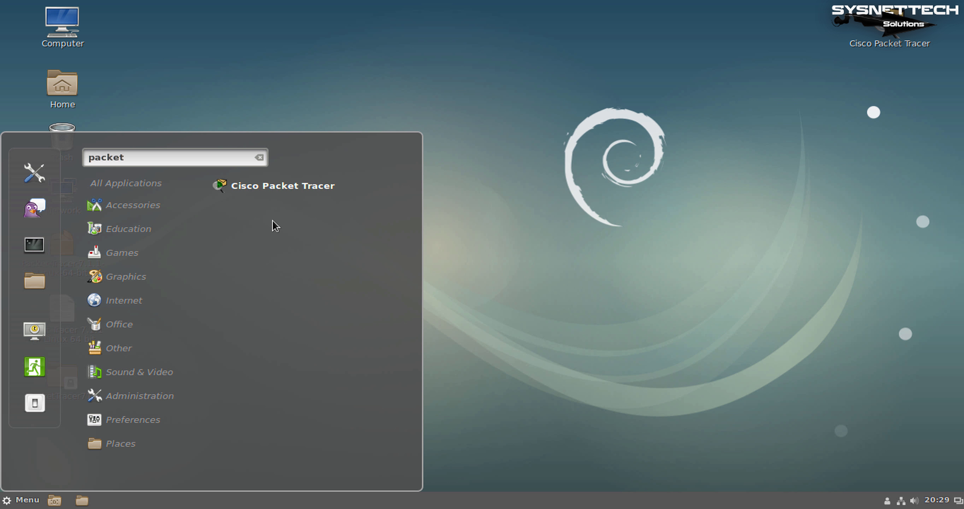
Launch Packet Tracer from the menu result as guest and view Help > About showing 7.1.1.0138
click(356, 194)
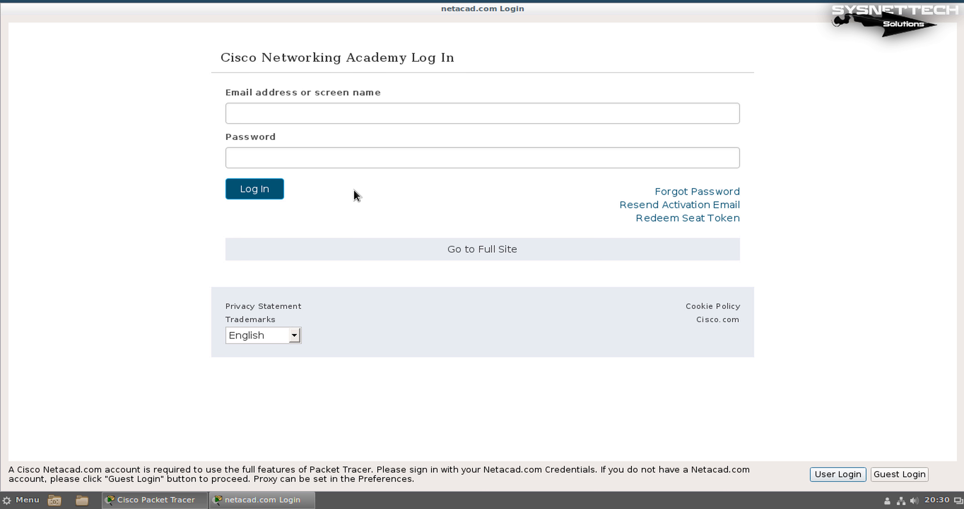
click(913, 478)
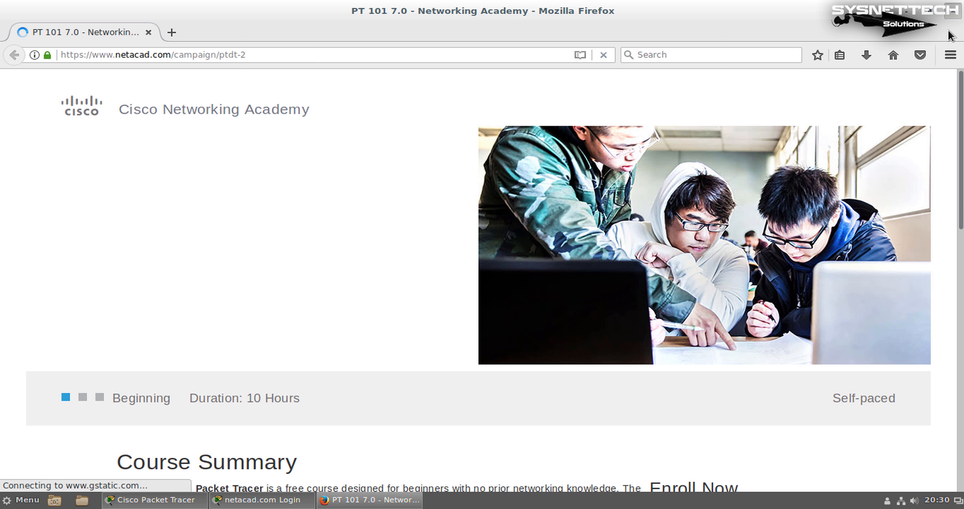
click(954, 10)
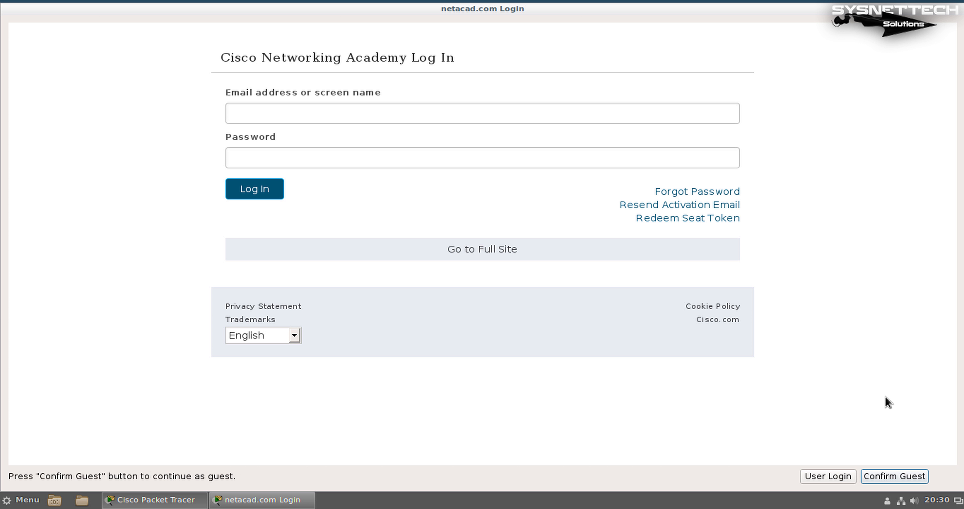
click(897, 475)
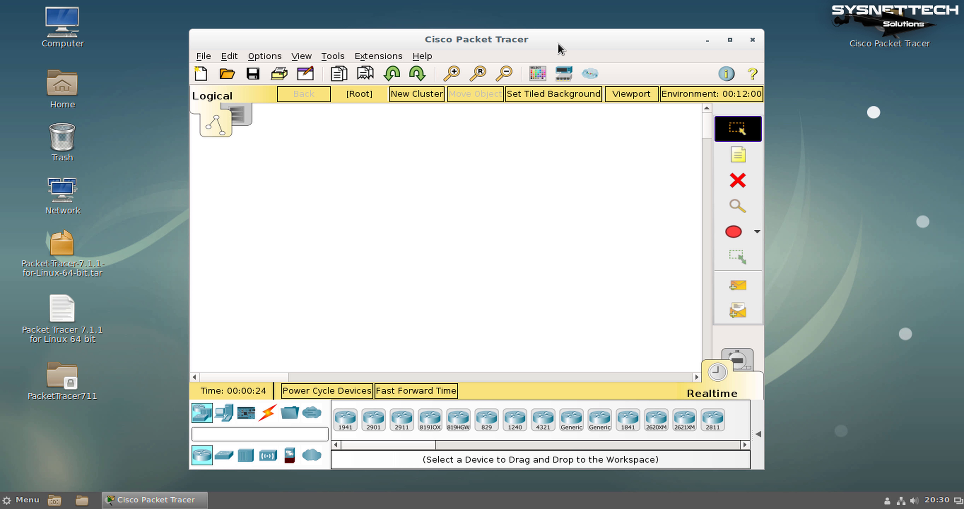
drag(558, 43, 563, 24)
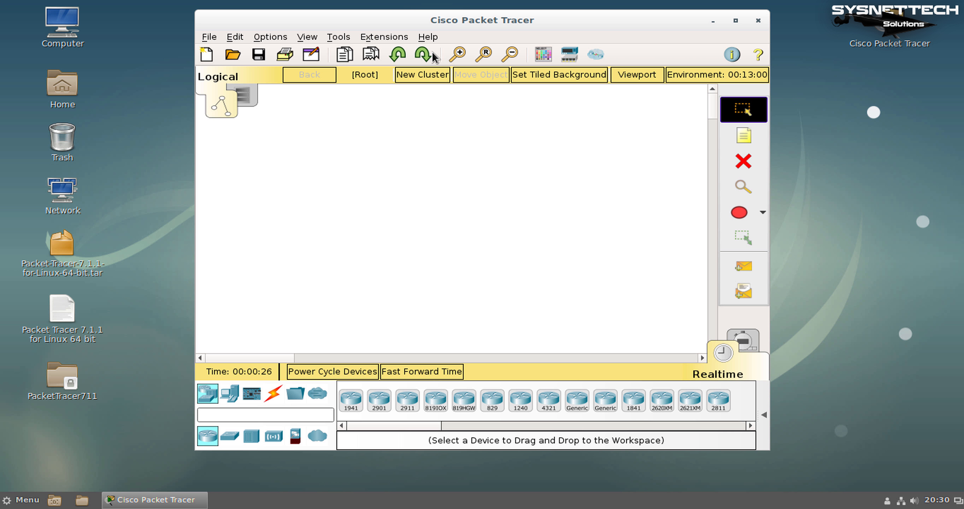
click(428, 36)
click(445, 96)
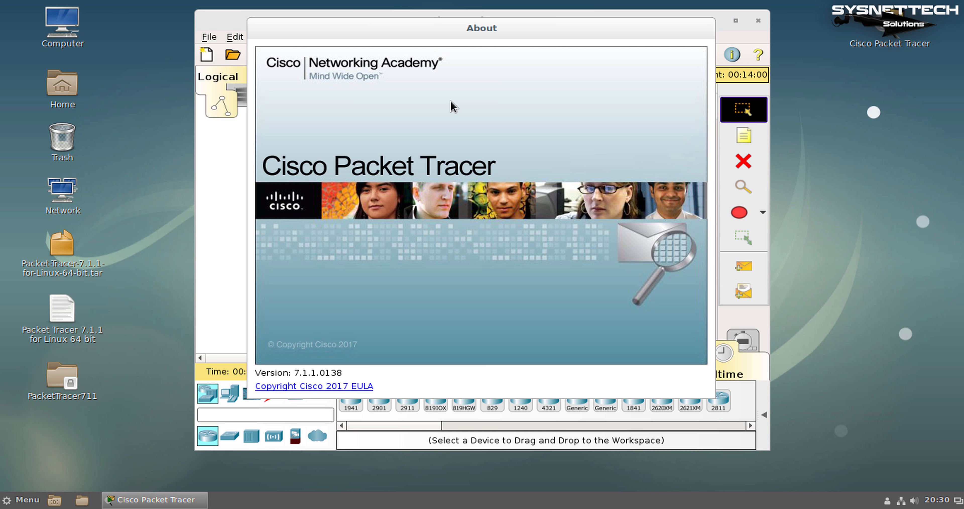